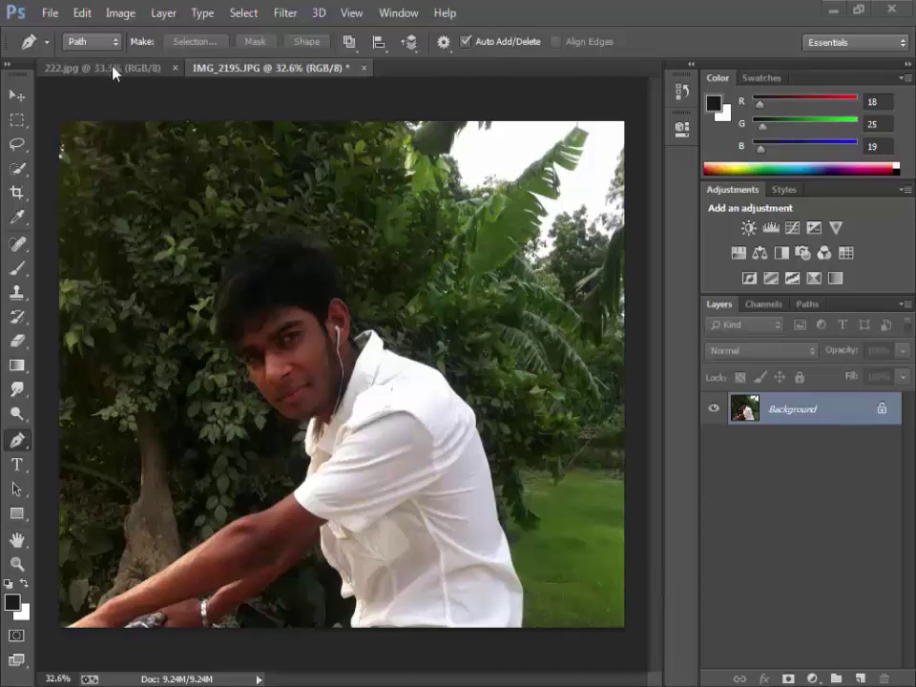
View the retouched photo 222.jpg for comparison and return to IMG_2195.JPG.
left_click(145, 74)
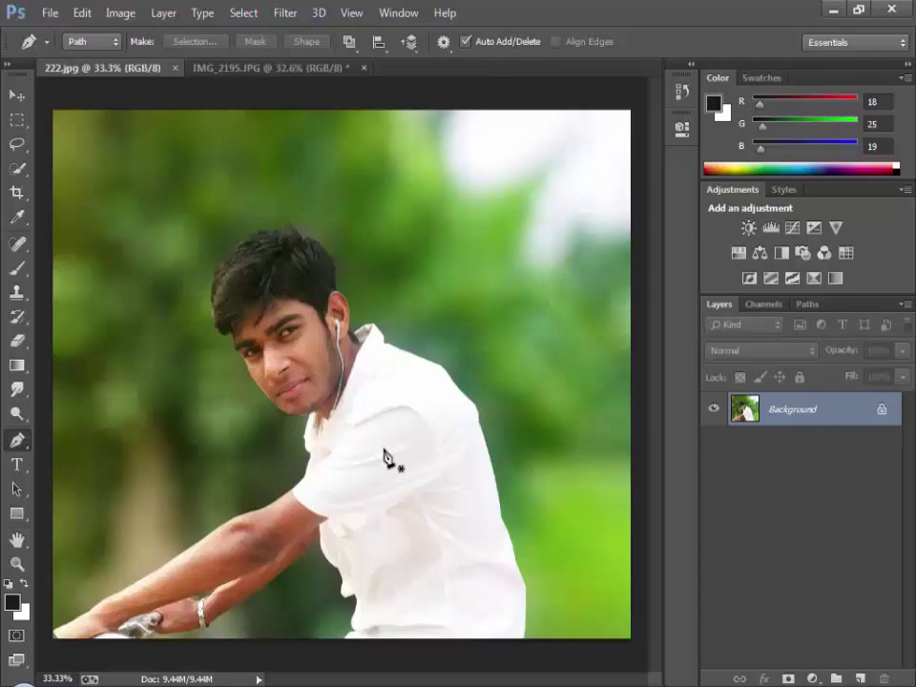
left_click(291, 69)
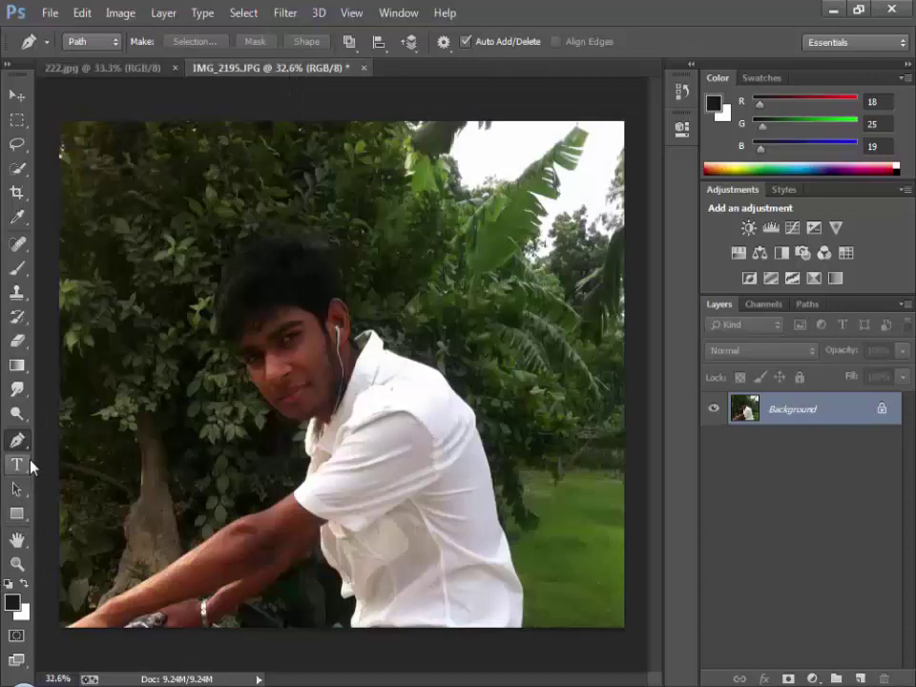
Start a Pen tool path at the hand on the photo's bottom edge and trace the forearm's upper edge.
left_click(19, 170)
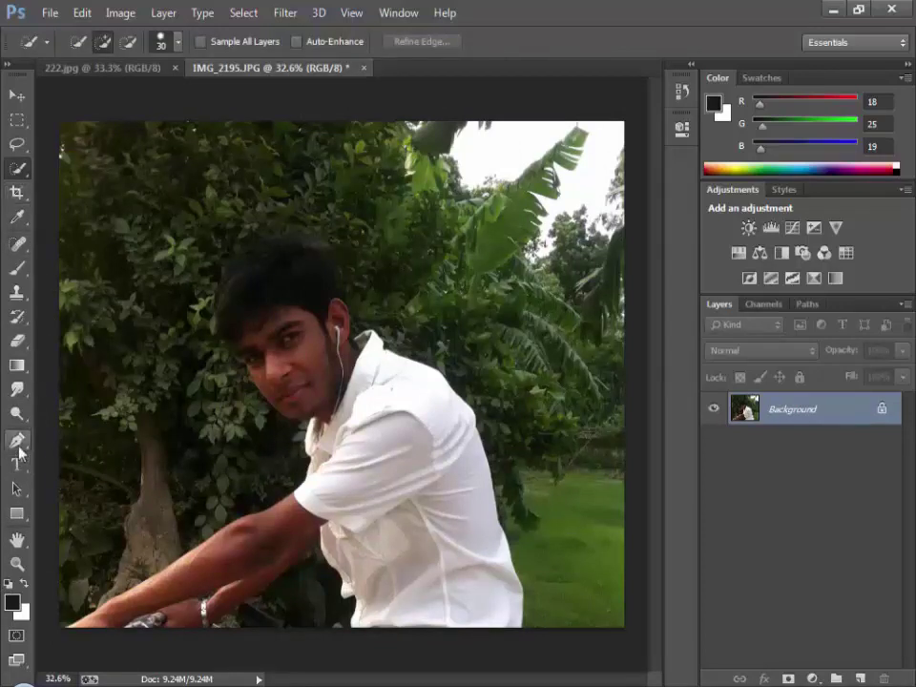
left_click(18, 447)
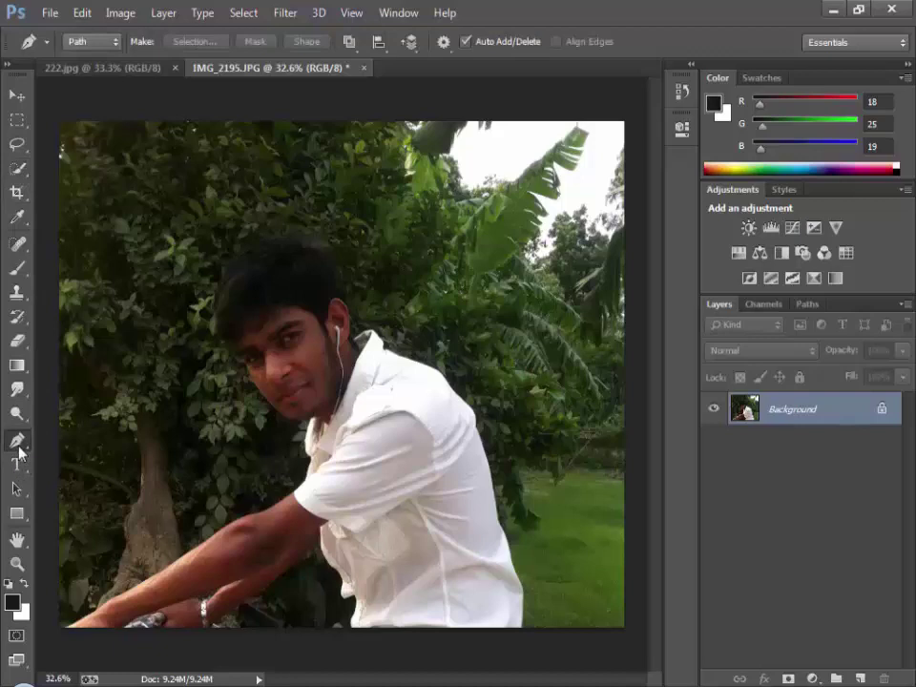
mouse_move(150, 686)
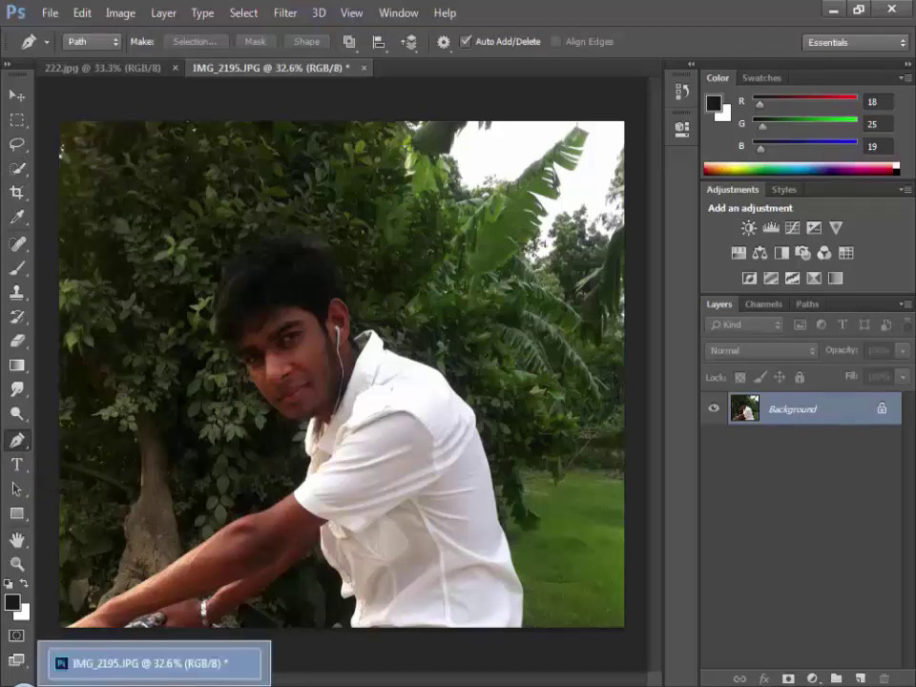
left_click(63, 655)
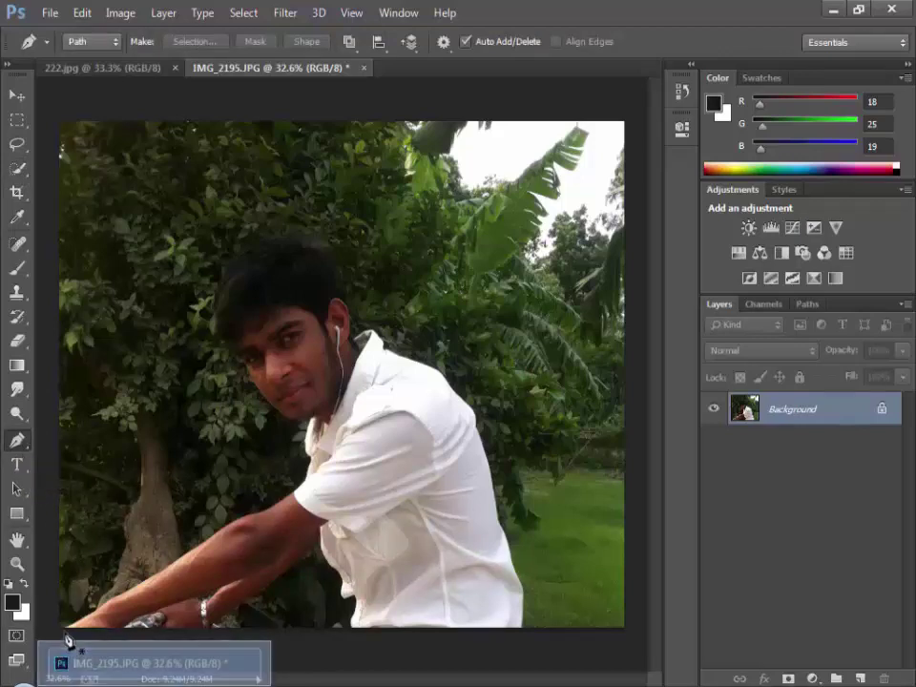
scroll(66, 640, "up", 2)
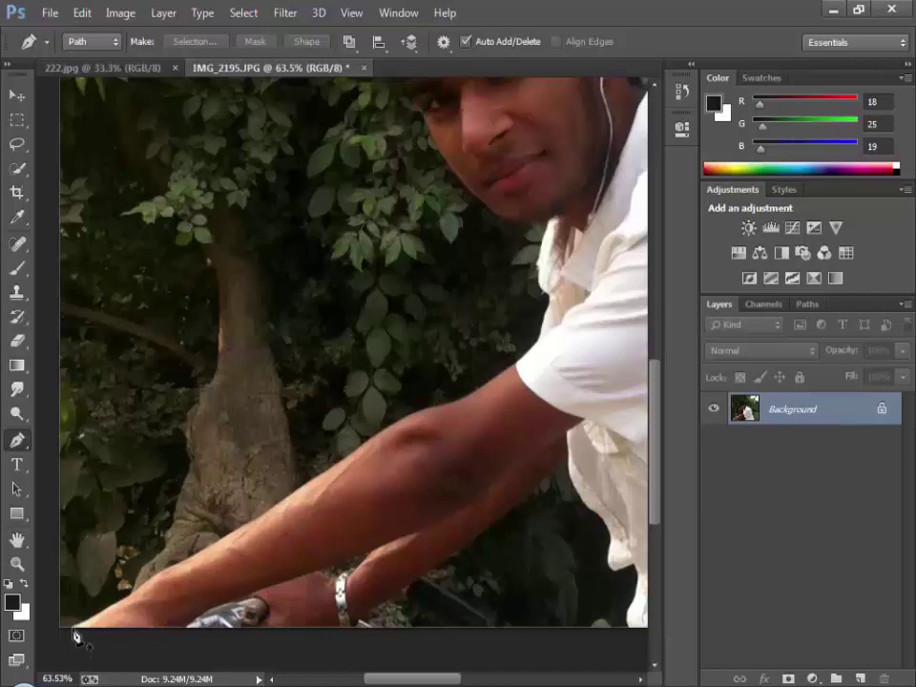
left_click(73, 627)
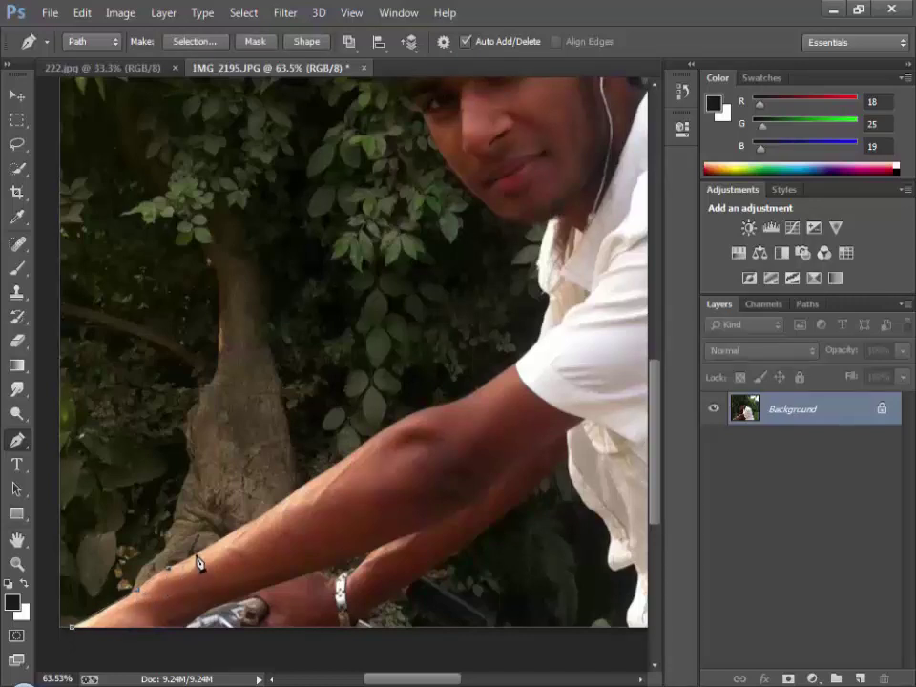
scroll(201, 567, "up", 5)
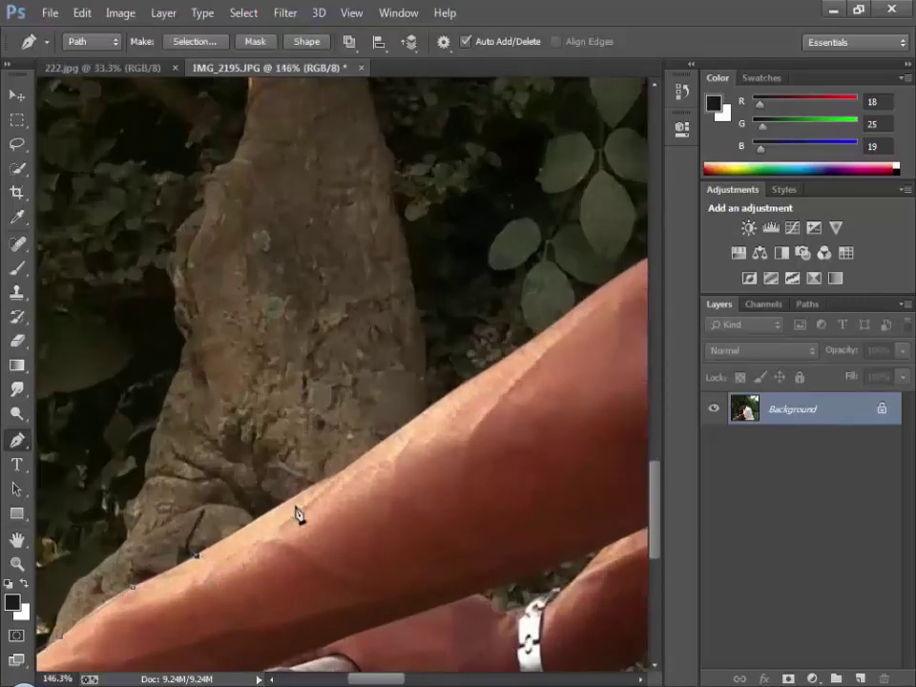
left_click(352, 465)
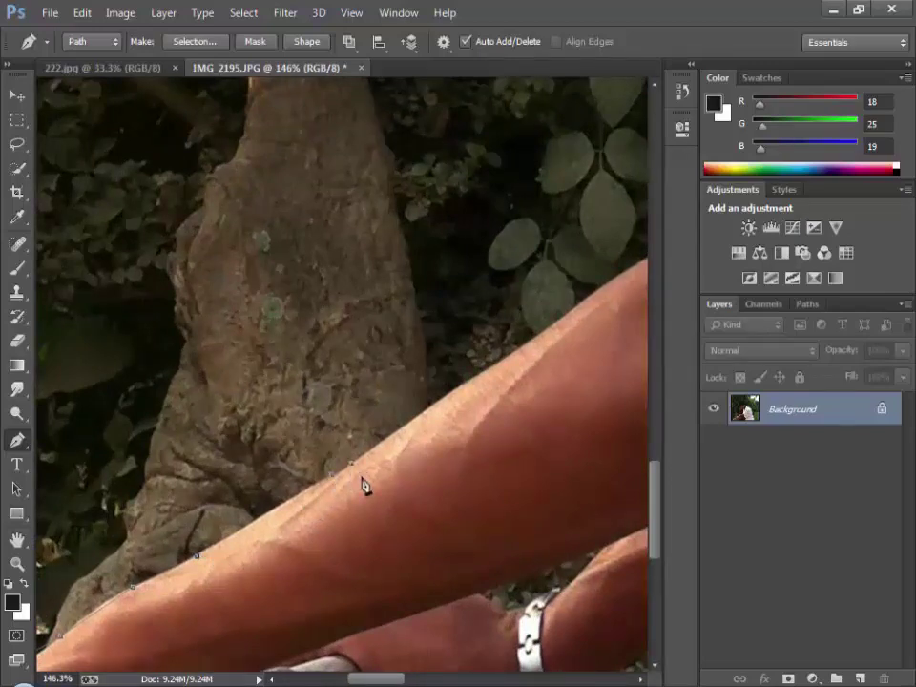
left_click(397, 432)
Continue the path along the upper edge of the arm, past the elbow, to the sleeve hem.
left_click_drag(487, 382, 296, 436)
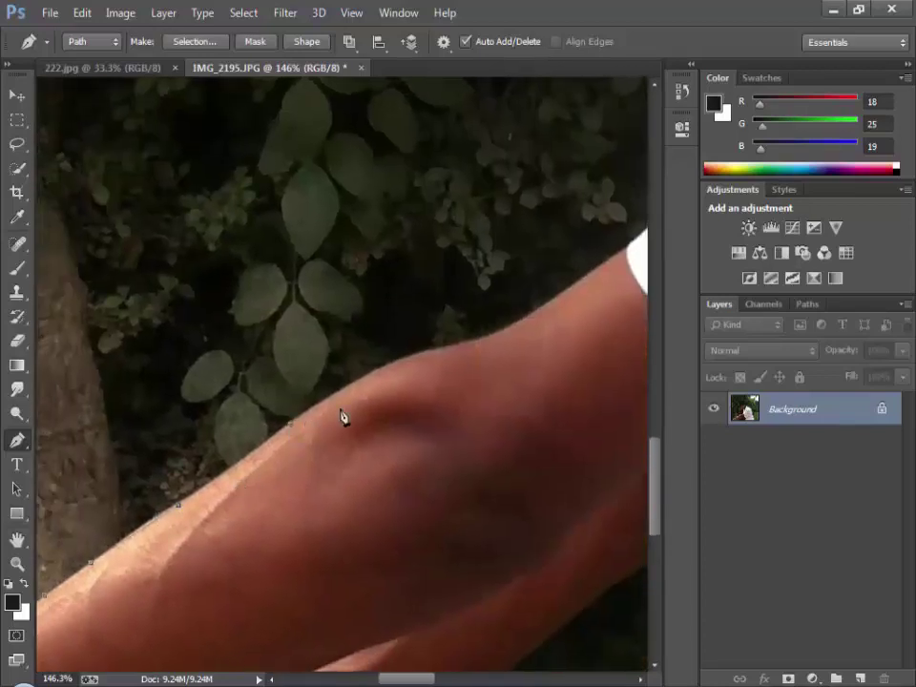
left_click(360, 383)
left_click(474, 343)
left_click_drag(537, 328, 307, 450)
left_click(332, 408)
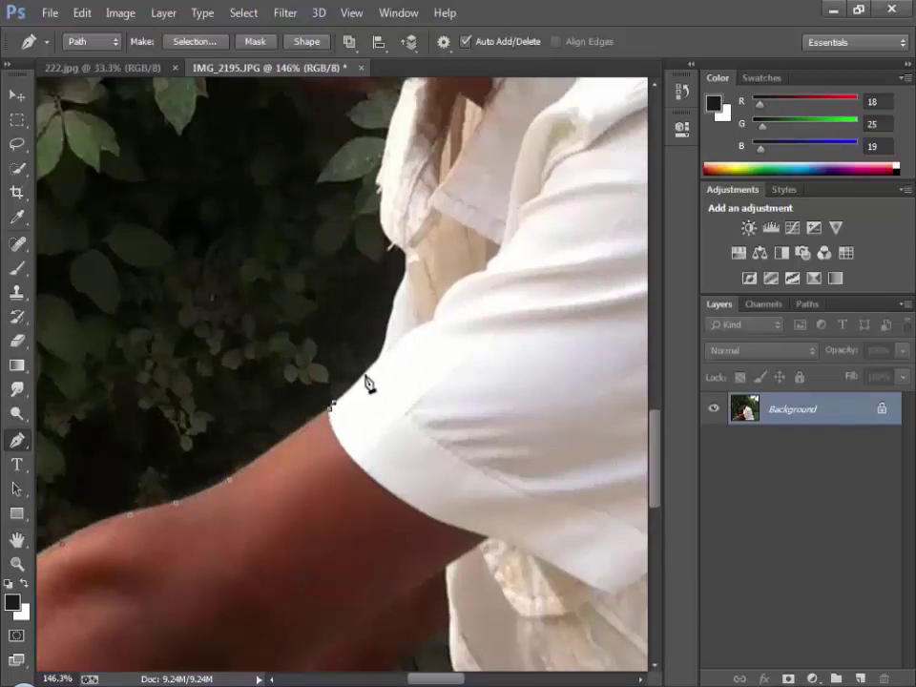
Trace the path up the sleeve and shirt front to the collar's upper end below the chin.
left_click(378, 363)
left_click(404, 280)
left_click(388, 236)
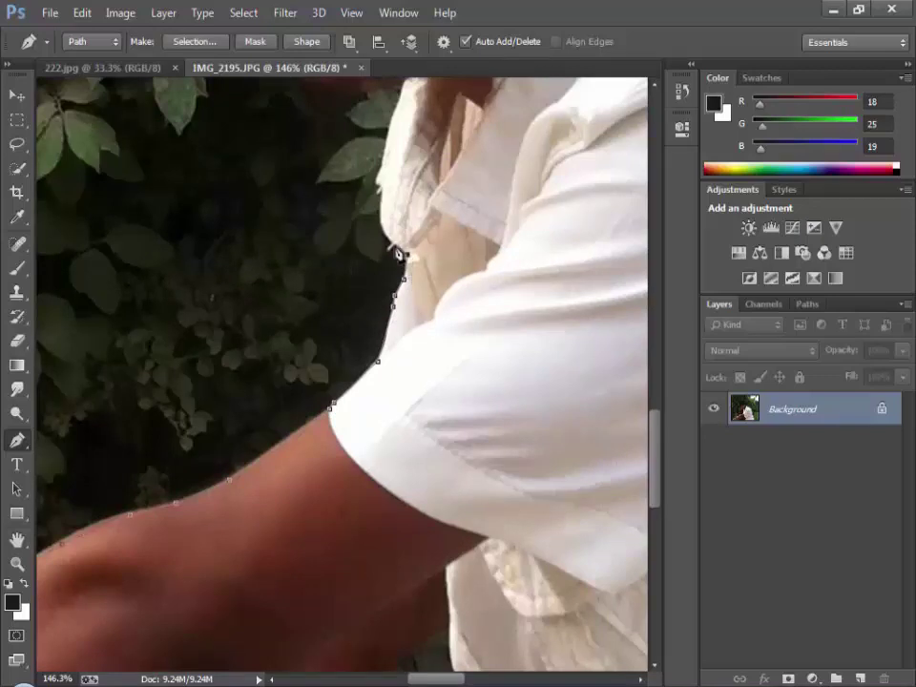
left_click(378, 187)
left_click_drag(378, 187, 292, 556)
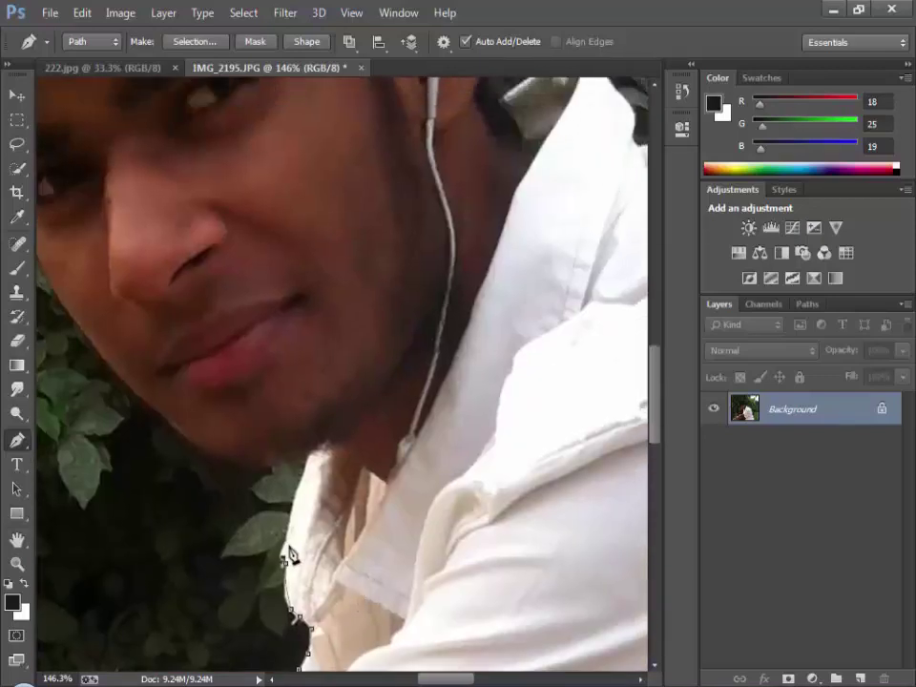
left_click(301, 464)
Extend the path under the chin and up along the jaw to the cheek.
left_click(244, 462)
left_click(202, 454)
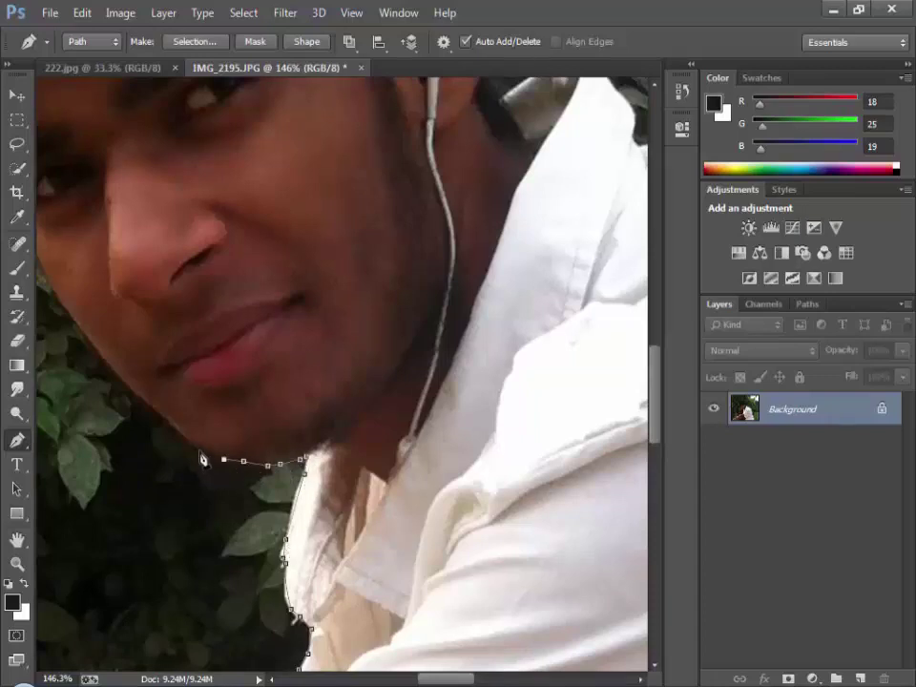
left_click(188, 439)
left_click_drag(188, 439, 275, 498)
left_click(250, 475)
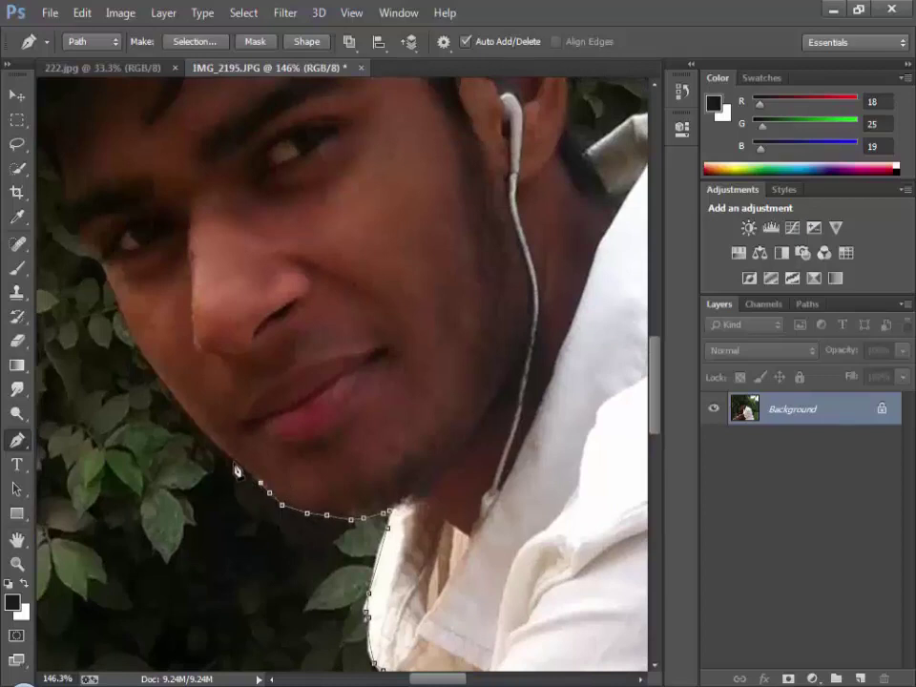
left_click(230, 457)
left_click(206, 436)
left_click(190, 416)
left_click(173, 392)
Trace the path from the cheek past the eye and brow to the hairline.
left_click_drag(143, 361, 231, 460)
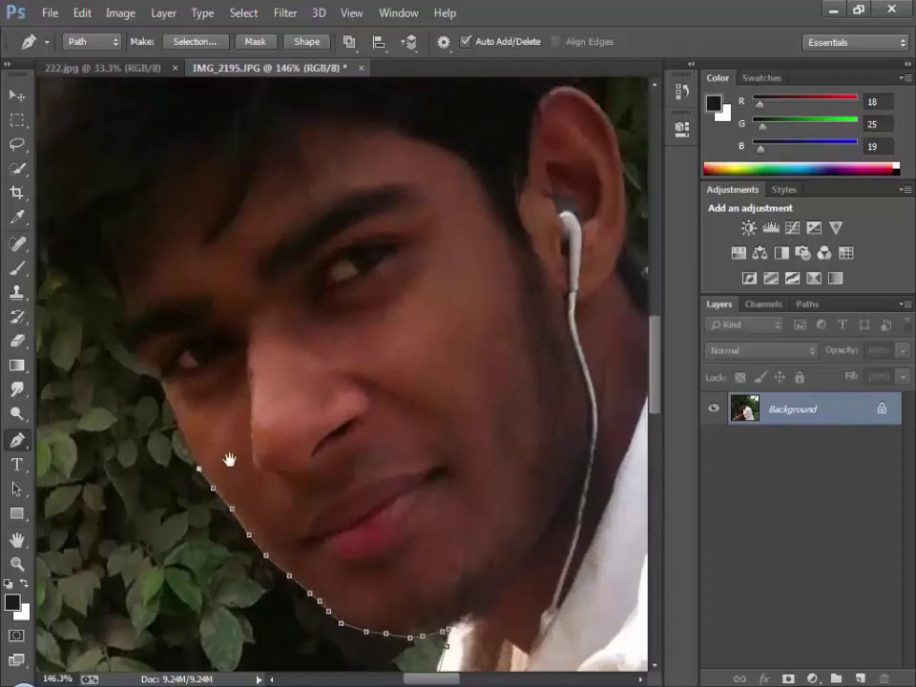
left_click(135, 358)
left_click(129, 348)
left_click(124, 325)
left_click(120, 300)
left_click(114, 288)
Outline the lower edge of the fringe and the front side of the hair with path points.
left_click_drag(218, 286, 425, 412)
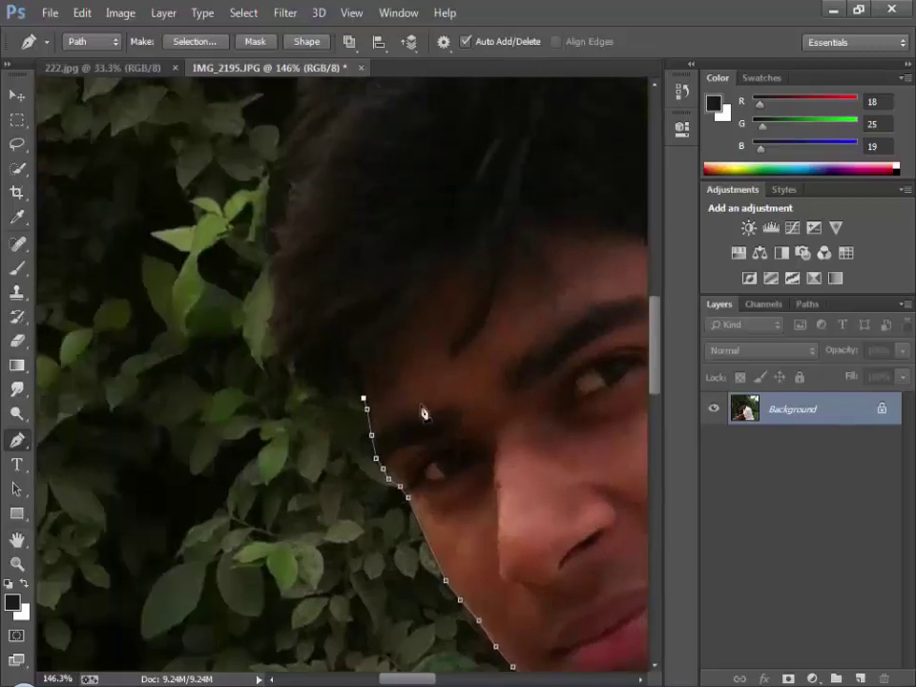
left_click(338, 392)
left_click(309, 380)
left_click(280, 353)
left_click(272, 322)
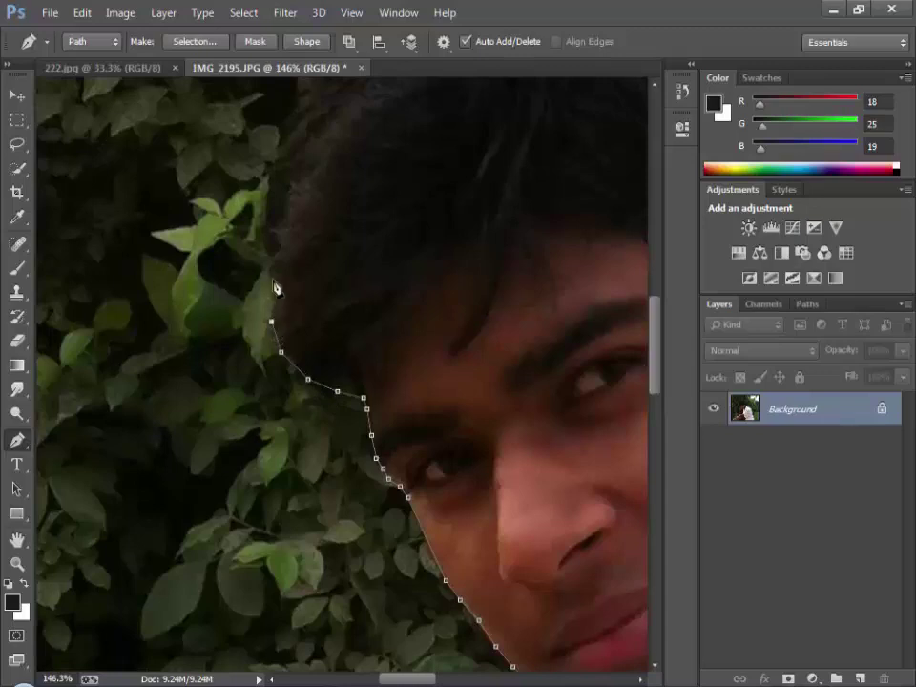
left_click(272, 276)
Continue the path up the front of the hair and over its curve toward the crown.
left_click_drag(472, 276, 396, 641)
left_click(201, 537)
left_click(214, 491)
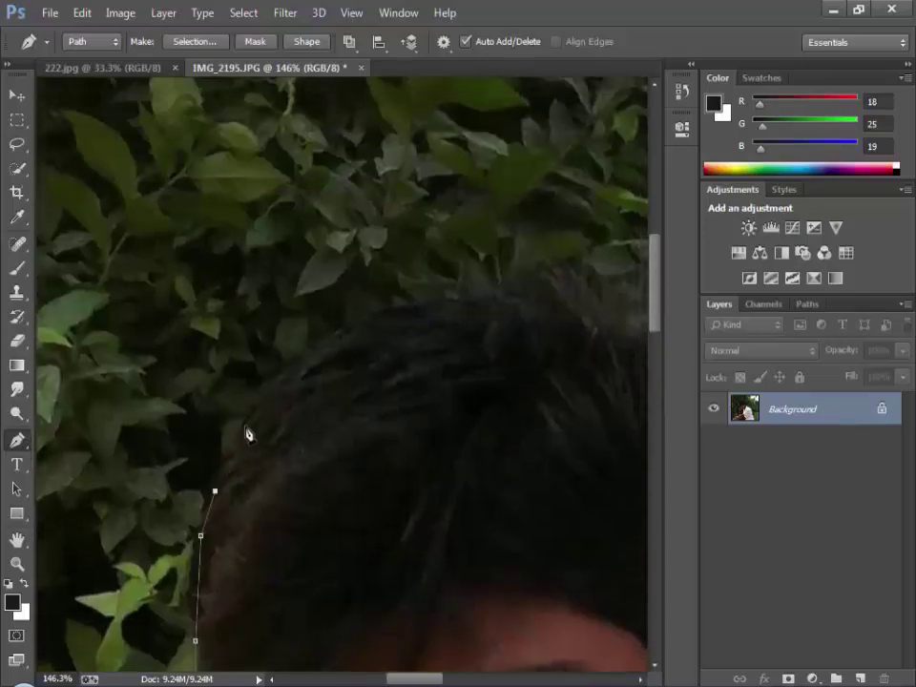
left_click(245, 420)
left_click(301, 362)
left_click(360, 321)
left_click(398, 306)
Trace the path across the top of the hair, following its raised tufts, to the back of the head.
left_click_drag(544, 345, 240, 375)
left_click(190, 327)
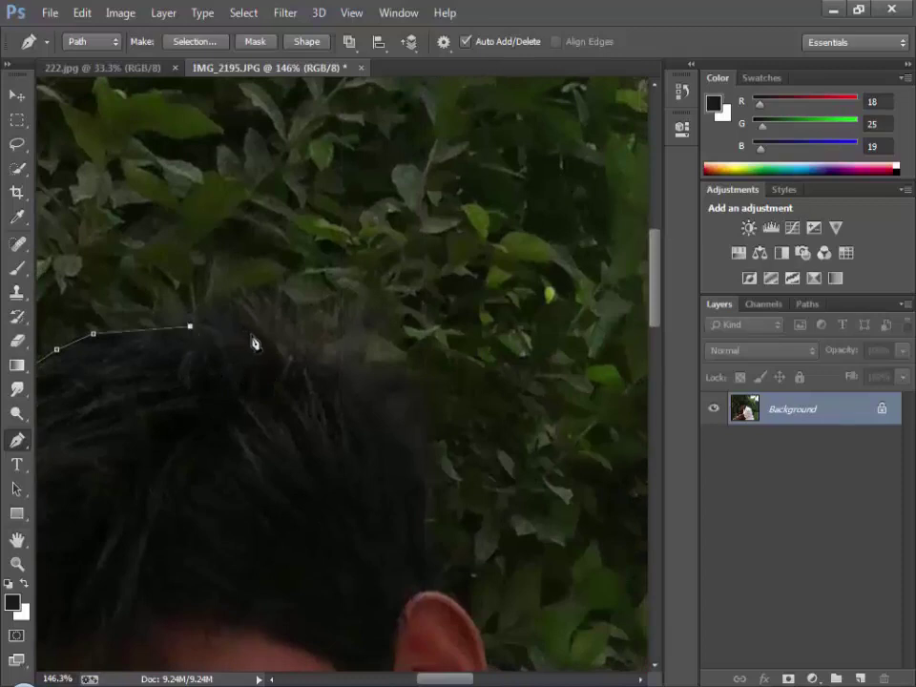
left_click(223, 308)
left_click(261, 303)
left_click(284, 318)
left_click(304, 349)
left_click(337, 367)
left_click(370, 375)
left_click(414, 414)
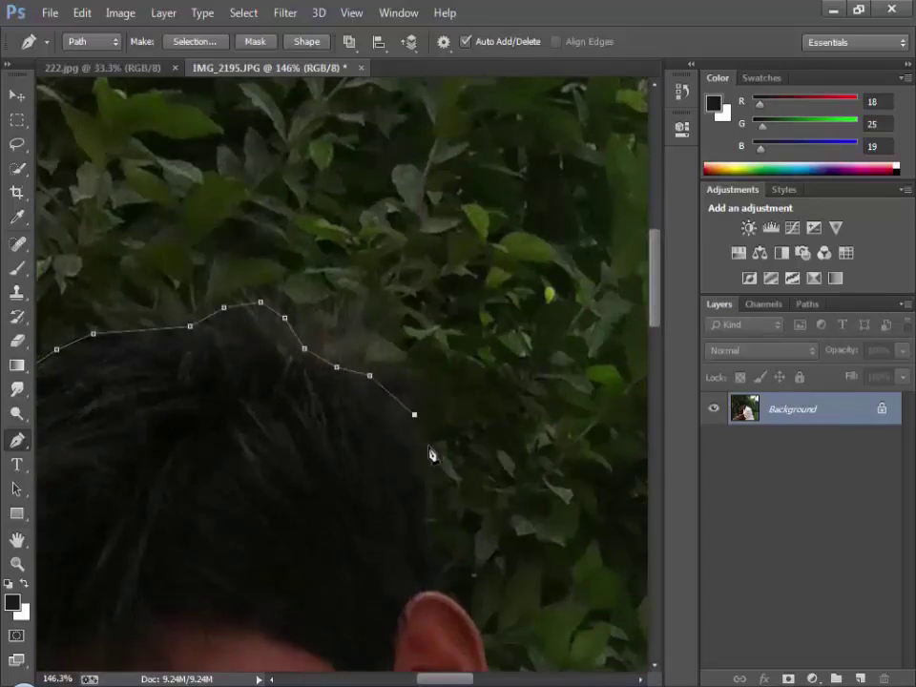
Bring the path down the back of the hair to the top of the ear.
left_click(429, 446)
left_click(427, 488)
left_click(425, 540)
left_click(433, 589)
Trace the path around the outer edge of the ear down to the neck.
left_click_drag(435, 609, 368, 317)
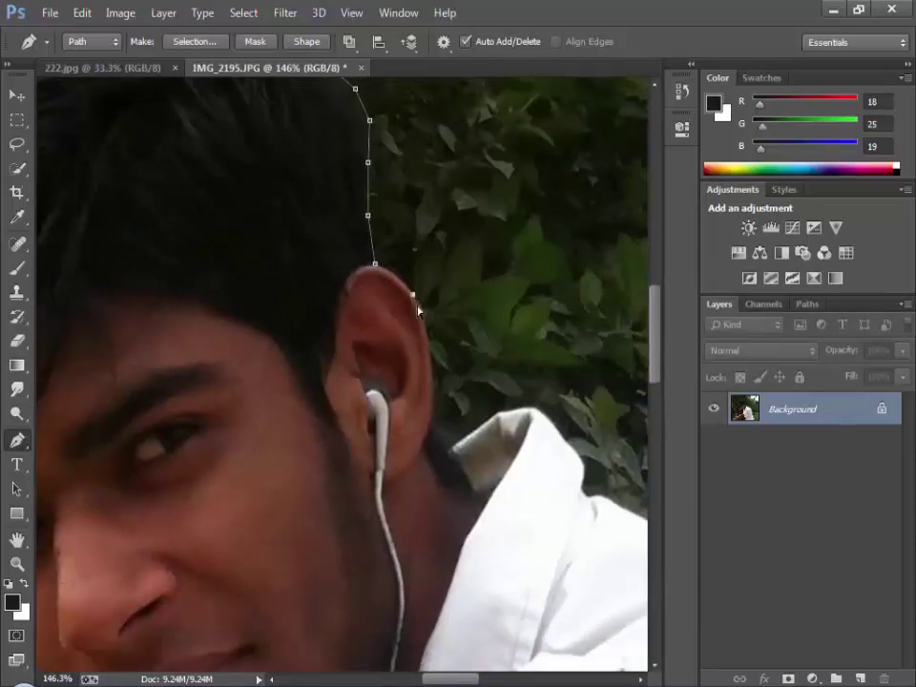
left_click(411, 290)
left_click(421, 312)
left_click(429, 355)
left_click(432, 391)
left_click(432, 422)
Outline the raised back of the shirt collar with path points.
left_click(453, 447)
left_click(489, 419)
left_click(509, 410)
left_click(534, 410)
left_click(552, 421)
left_click(580, 458)
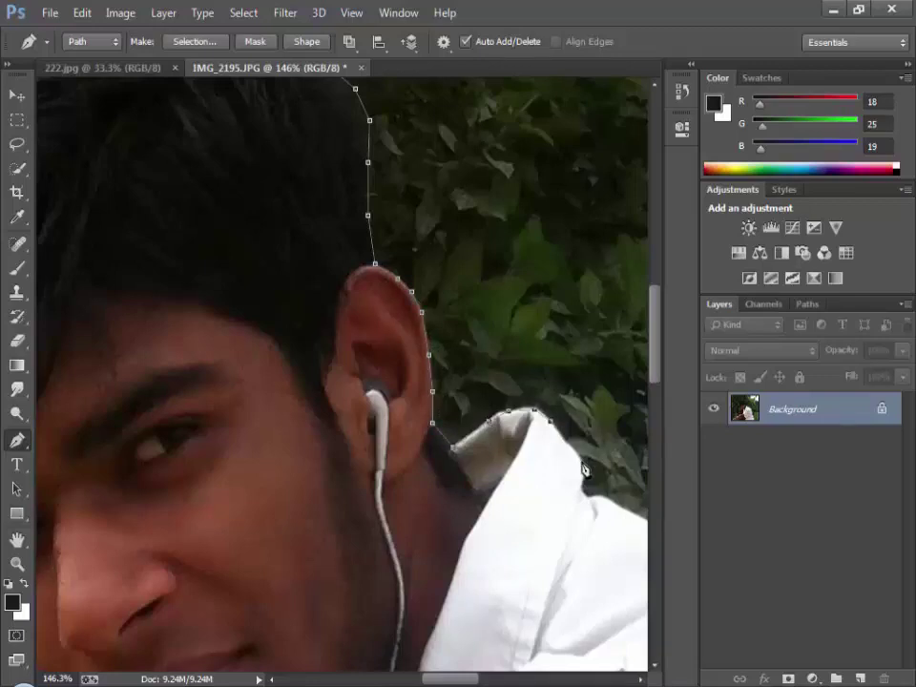
Continue the path around the collar's base and along the shirt's shoulder line.
left_click_drag(586, 494, 485, 409)
left_click(480, 401)
left_click(489, 412)
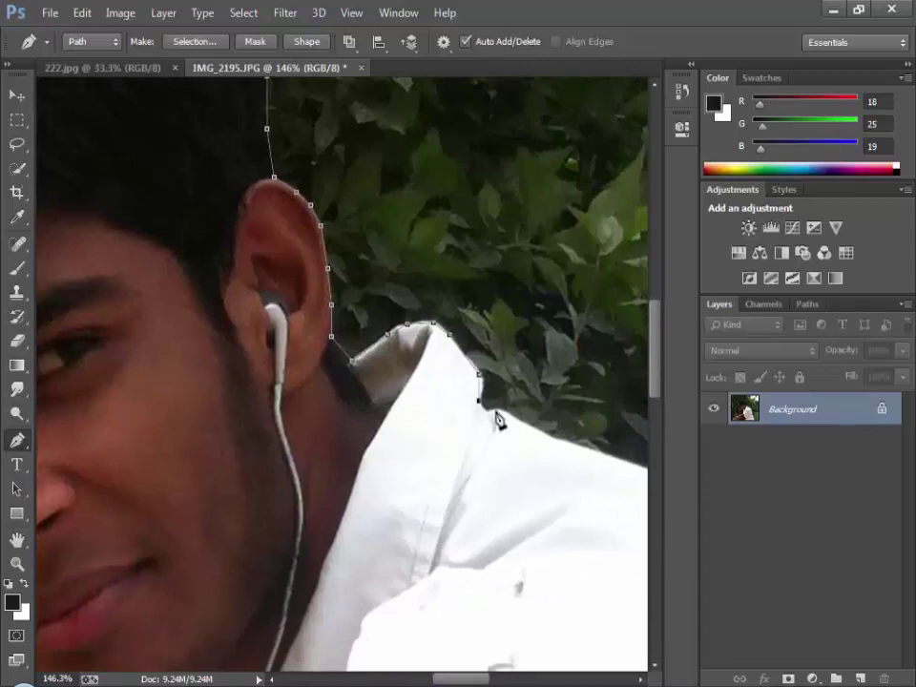
left_click(502, 410)
left_click_drag(498, 453, 286, 370)
left_click(324, 345)
left_click(512, 420)
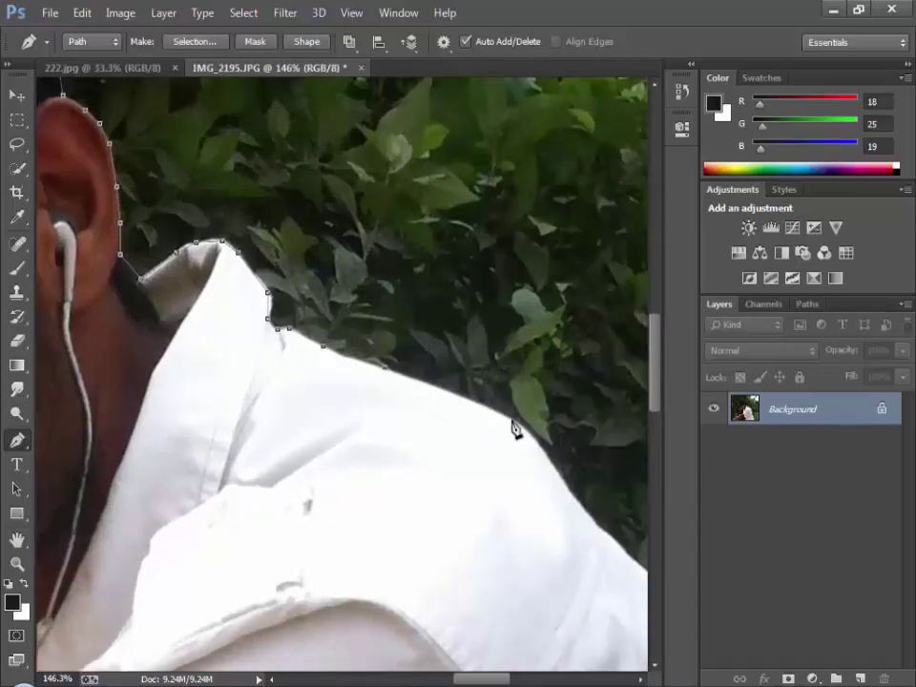
Trace the path around the curve of the upper back of the white shirt.
left_click(536, 442)
left_click_drag(553, 520, 305, 283)
left_click(305, 253)
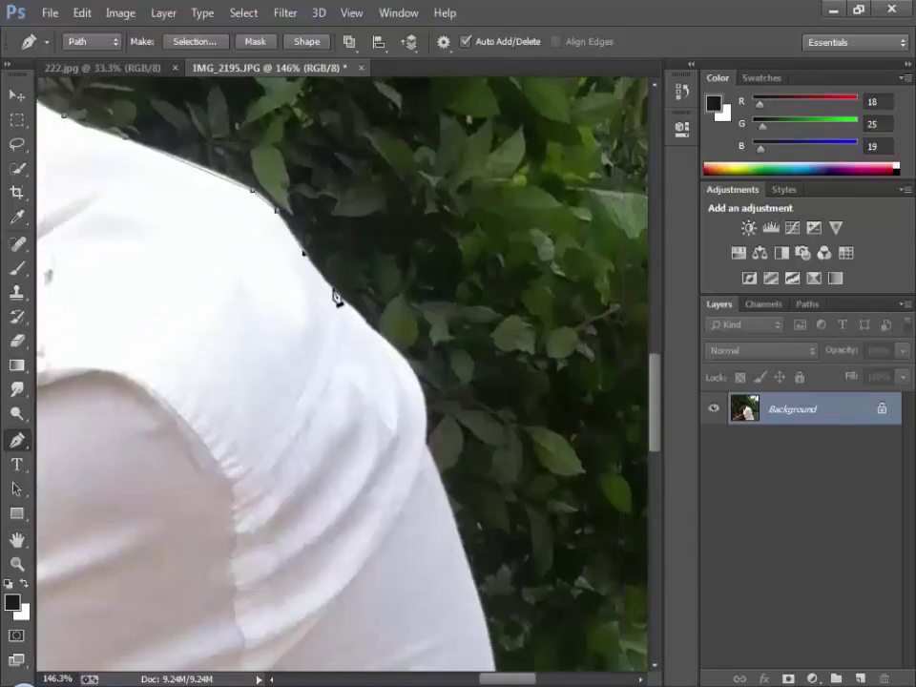
left_click(333, 287)
left_click(372, 328)
left_click_drag(397, 405, 277, 245)
left_click(284, 198)
left_click(302, 235)
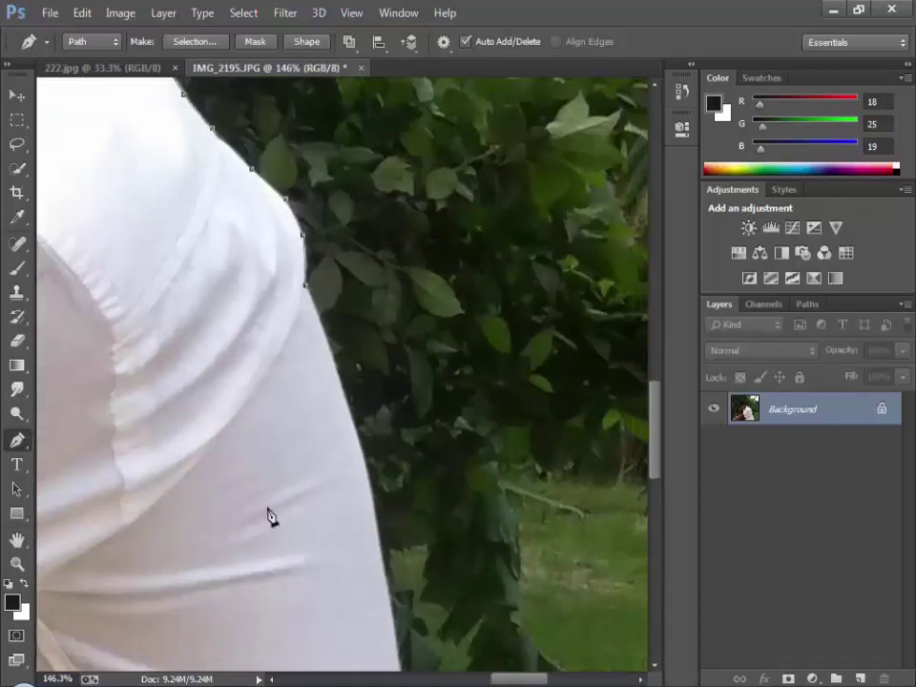
Extend the path down the middle of the shirt's back, following its outer edge.
left_click_drag(270, 515, 256, 362)
left_click(353, 313)
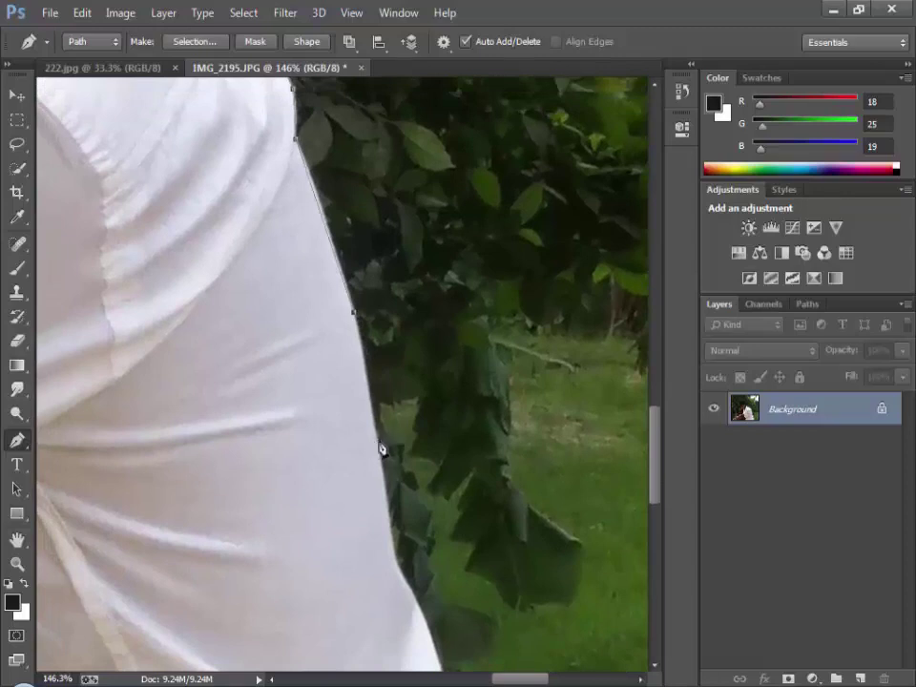
left_click(377, 442)
left_click(390, 538)
left_click(400, 572)
left_click(414, 601)
Trace the path along the shirt's lower back down to the photo's bottom edge.
left_click_drag(371, 509, 261, 261)
left_click(349, 475)
left_click(358, 532)
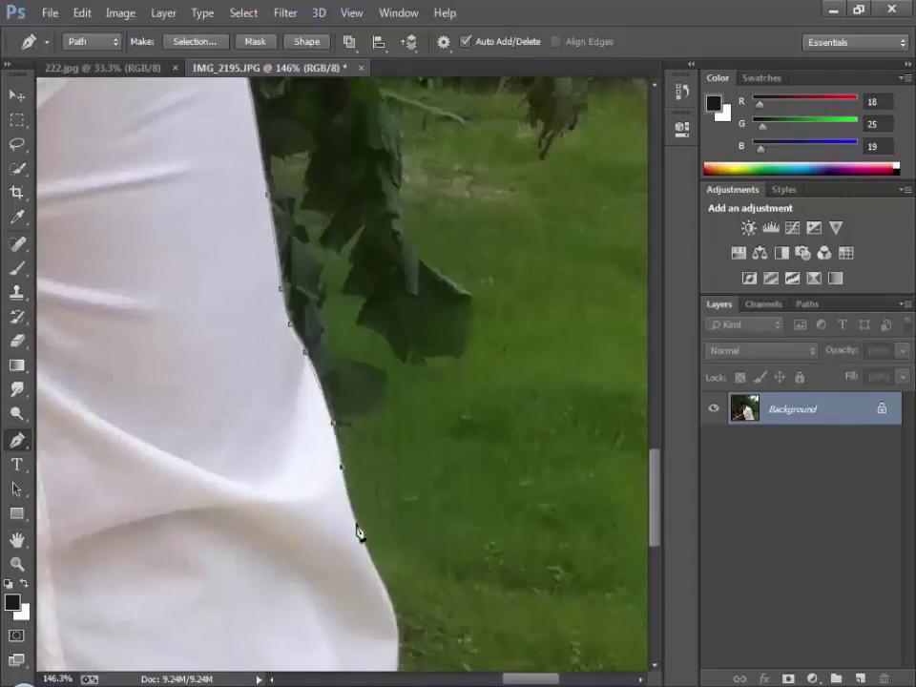
left_click_drag(347, 585, 263, 303)
left_click(314, 336)
left_click(315, 390)
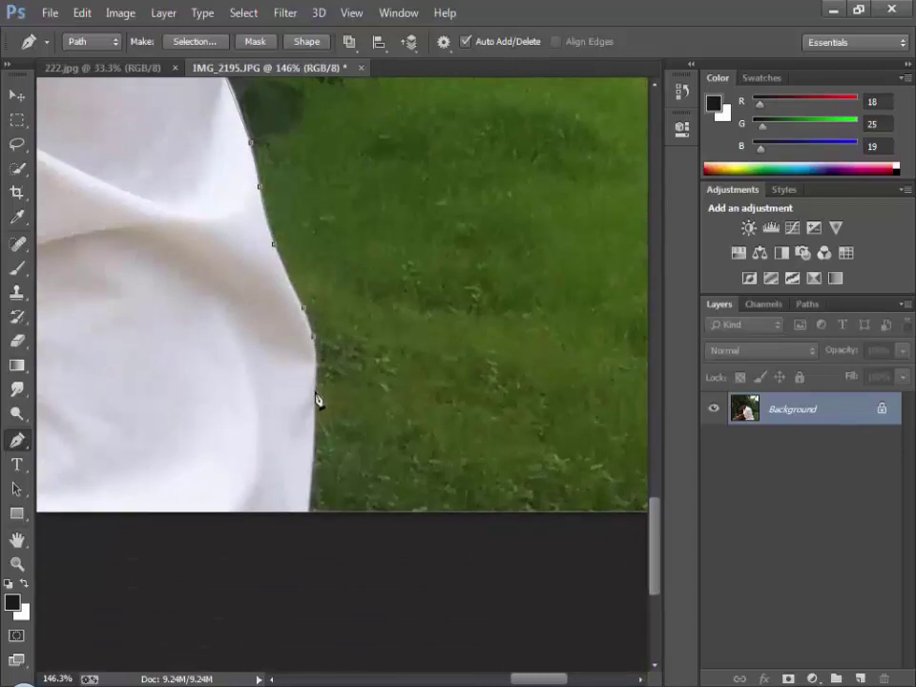
left_click(310, 470)
left_click(310, 512)
Carry the path along the photo's bottom edge to the shirt front and trace up around the protruding hem flap.
left_click_drag(252, 432, 678, 347)
left_click_drag(86, 277, 652, 440)
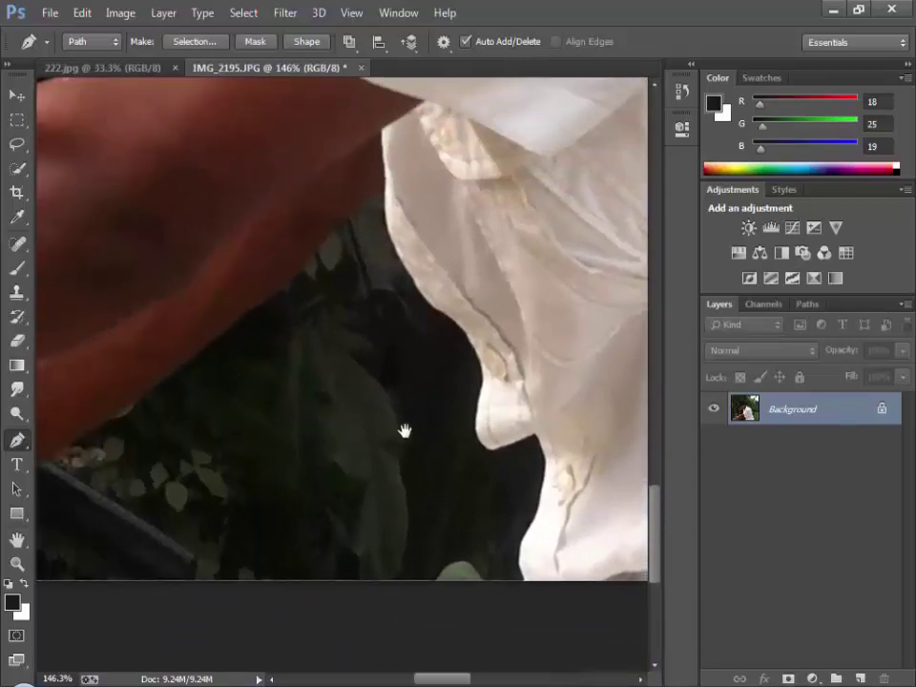
left_click(523, 581)
left_click_drag(522, 554, 523, 538)
left_click(540, 495)
left_click(544, 449)
left_click(536, 435)
left_click(523, 437)
left_click(507, 445)
left_click(493, 452)
left_click(487, 446)
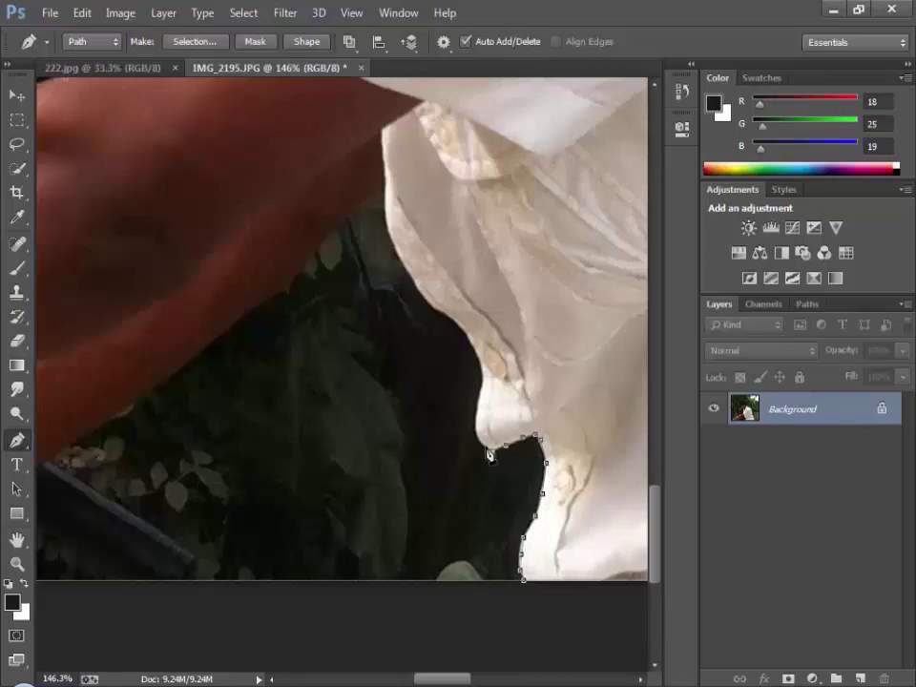
Trace the path up the shirt's front edge from the hem flap to the underside of the arm.
left_click_drag(486, 448, 460, 540)
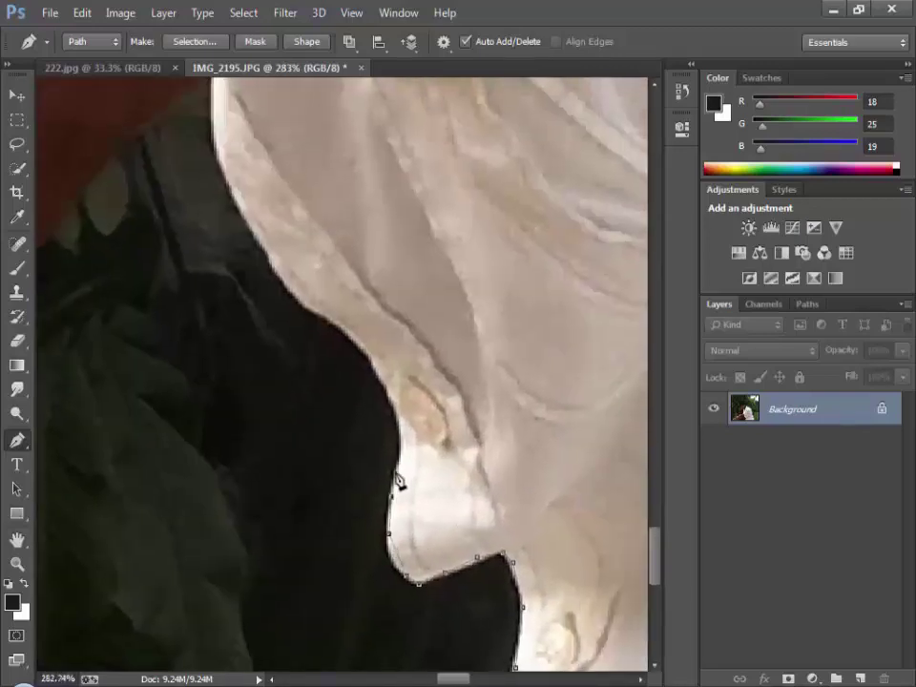
left_click(400, 442)
left_click(388, 392)
left_click(380, 371)
left_click(328, 305)
left_click_drag(328, 306, 241, 512)
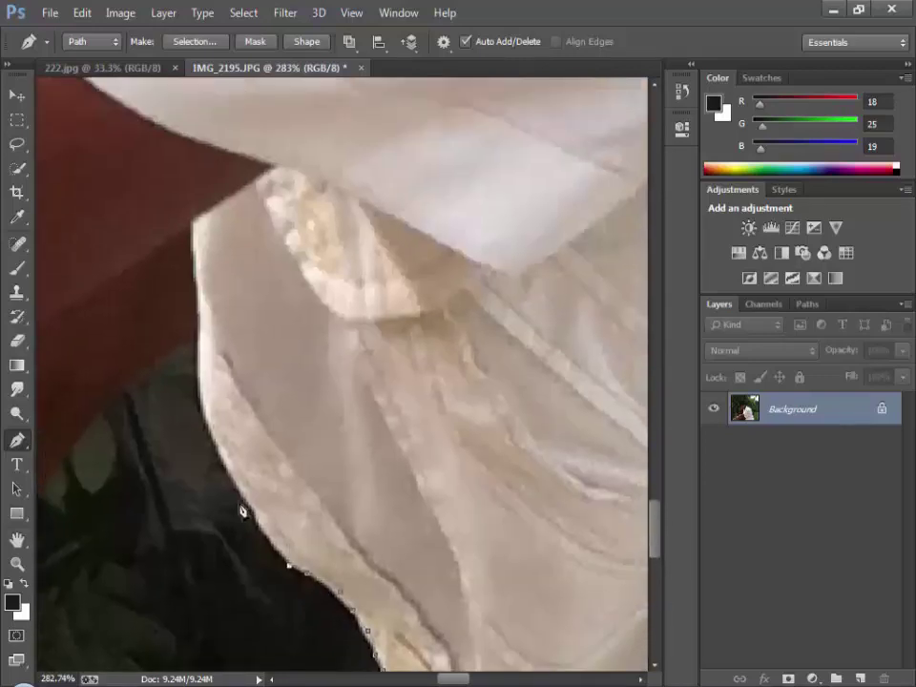
left_click(198, 372)
left_click(196, 329)
Trace the path from the shirt front down along the lower edge of the rear arm.
left_click(143, 374)
left_click(118, 394)
left_click_drag(125, 487, 370, 385)
scroll(397, 360, "down", 2)
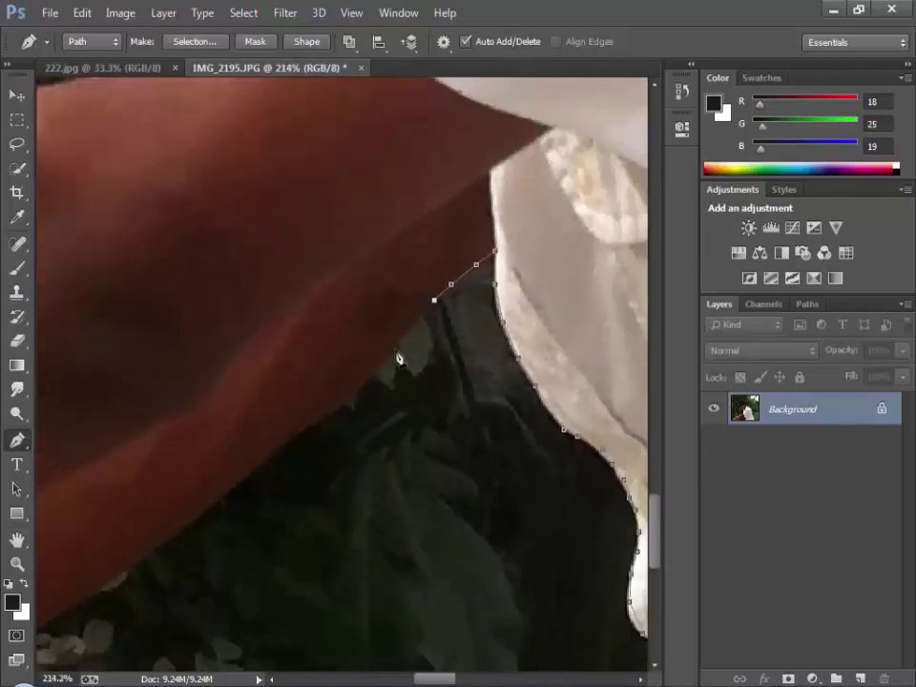
left_click(403, 332)
left_click(372, 369)
left_click(353, 400)
left_click(327, 415)
left_click(306, 427)
left_click(286, 446)
Continue the path along the underside of the forearm towards the wrist with the bracelet.
left_click_drag(247, 501, 352, 450)
left_click(353, 425)
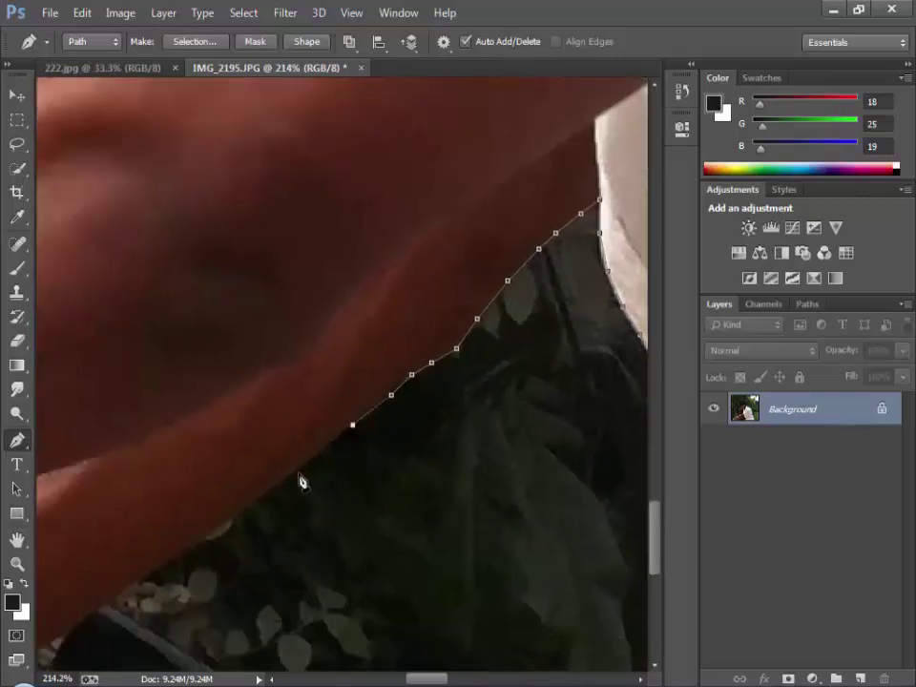
left_click(298, 473)
left_click(257, 500)
left_click(226, 521)
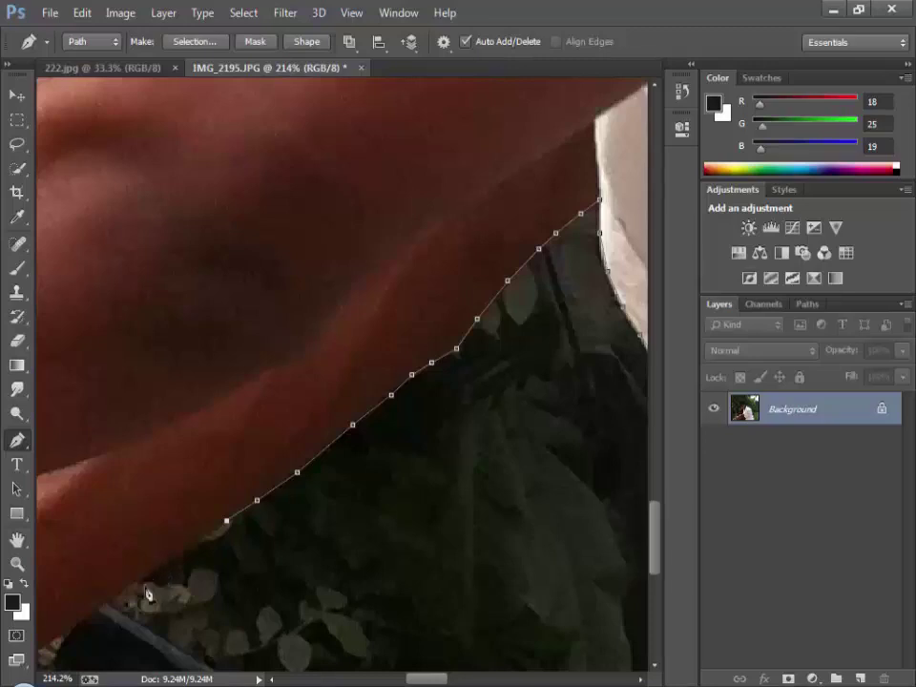
left_click(157, 569)
Carry the path to the photo's bottom edge, close it at its starting point by the front hand and convert it into a selection.
scroll(304, 467, "down", 5)
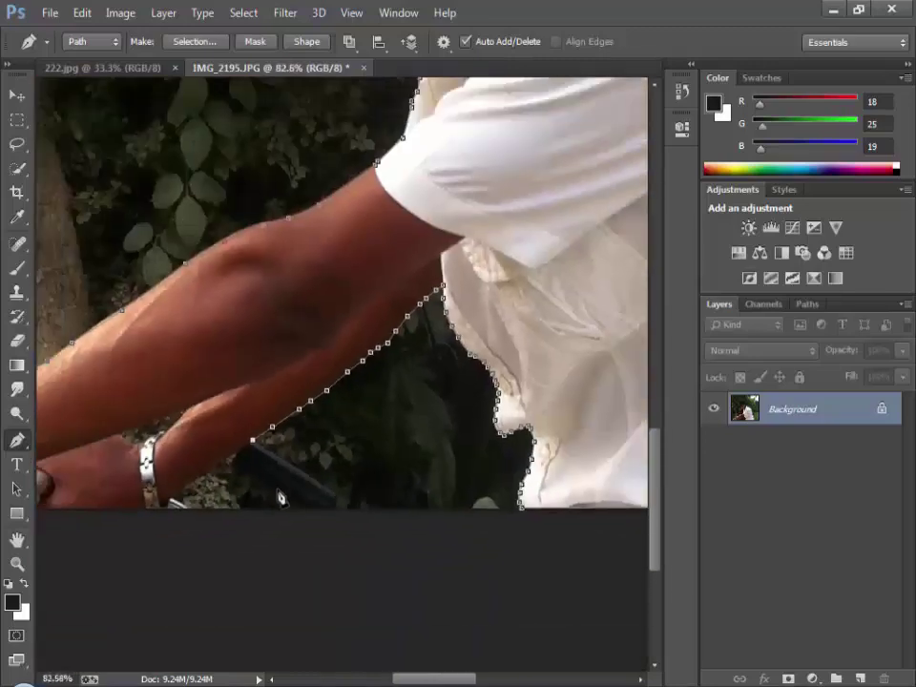
scroll(281, 498, "down", 2)
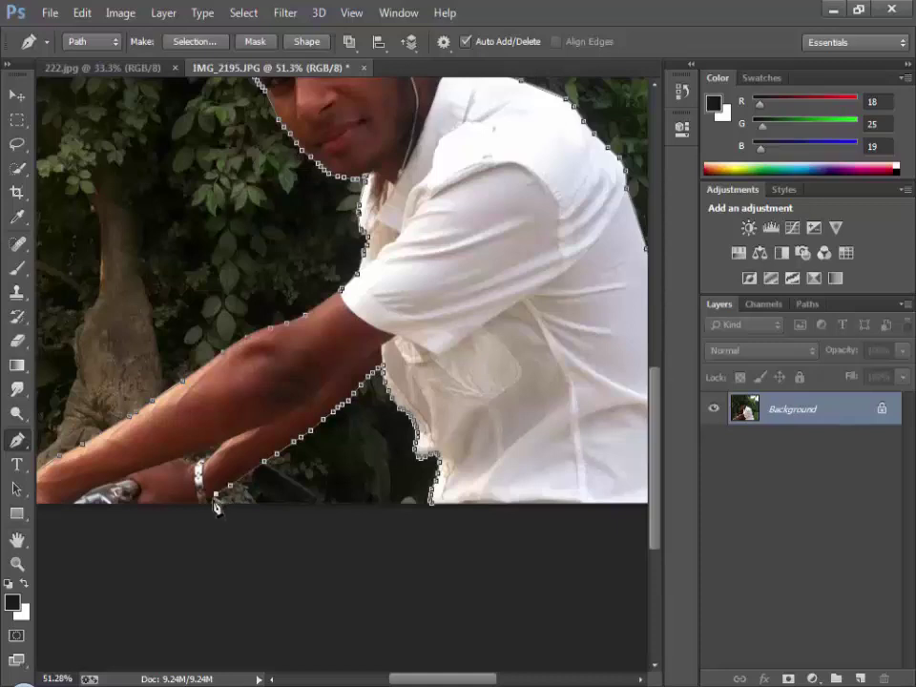
left_click_drag(227, 492, 334, 478)
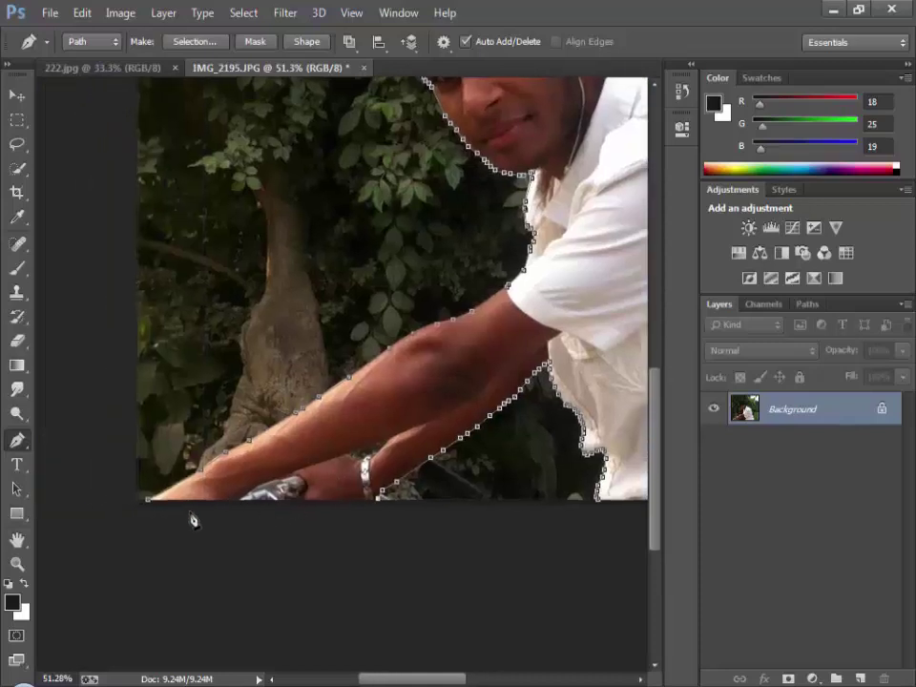
left_click(149, 500)
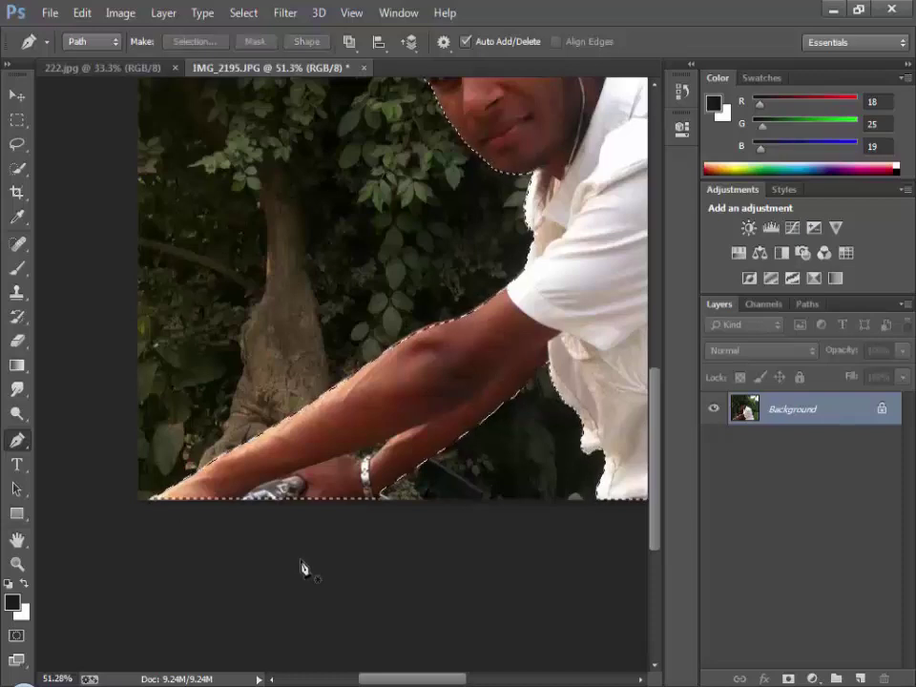
key("ctrl+0")
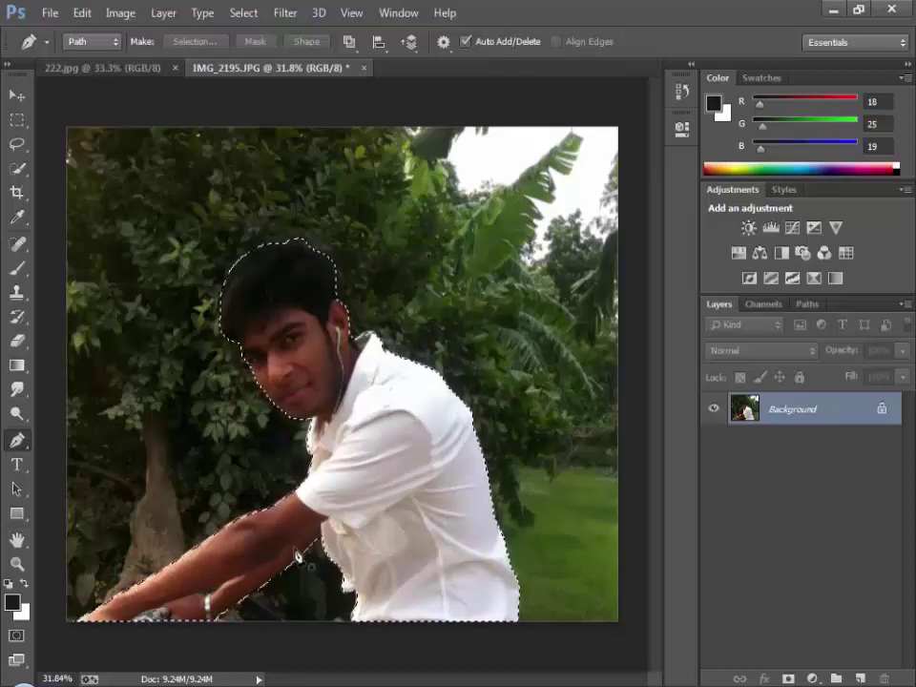
Invert the selection to cover the background and give it a Field Blur of 50 px.
left_click(242, 13)
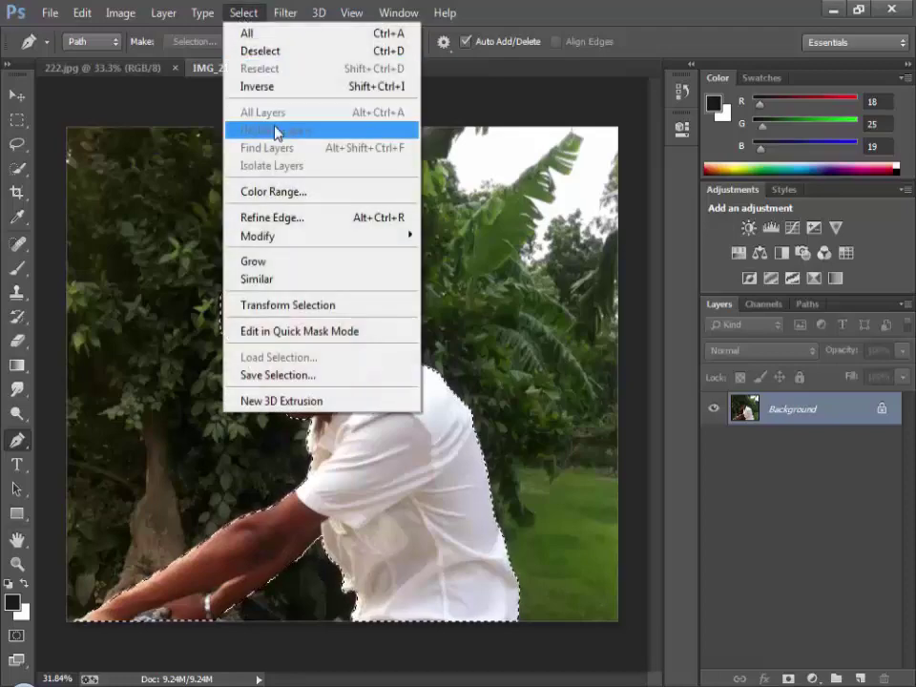
left_click(291, 88)
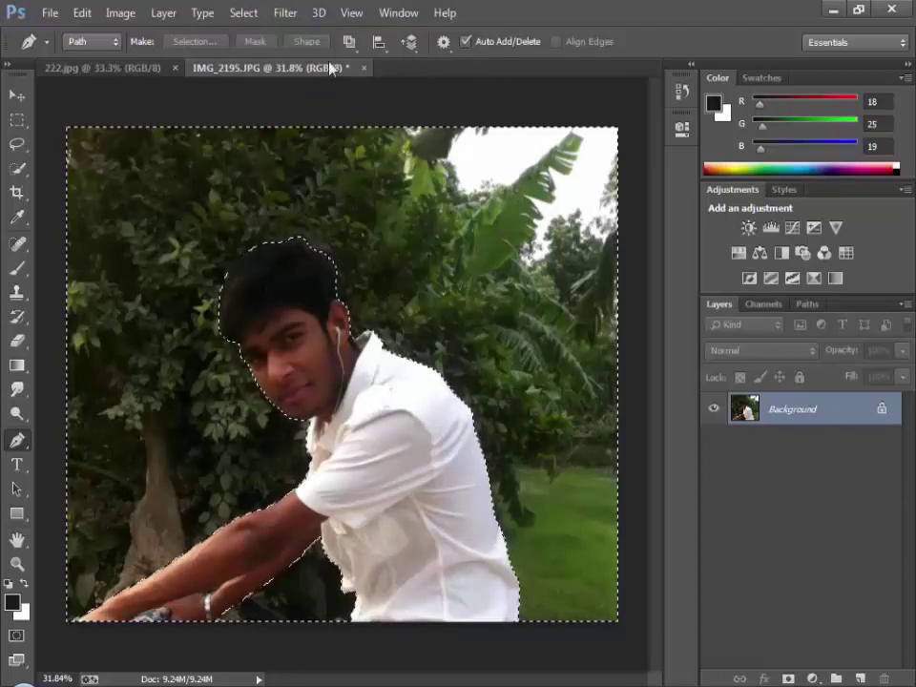
left_click(285, 12)
mouse_move(354, 227)
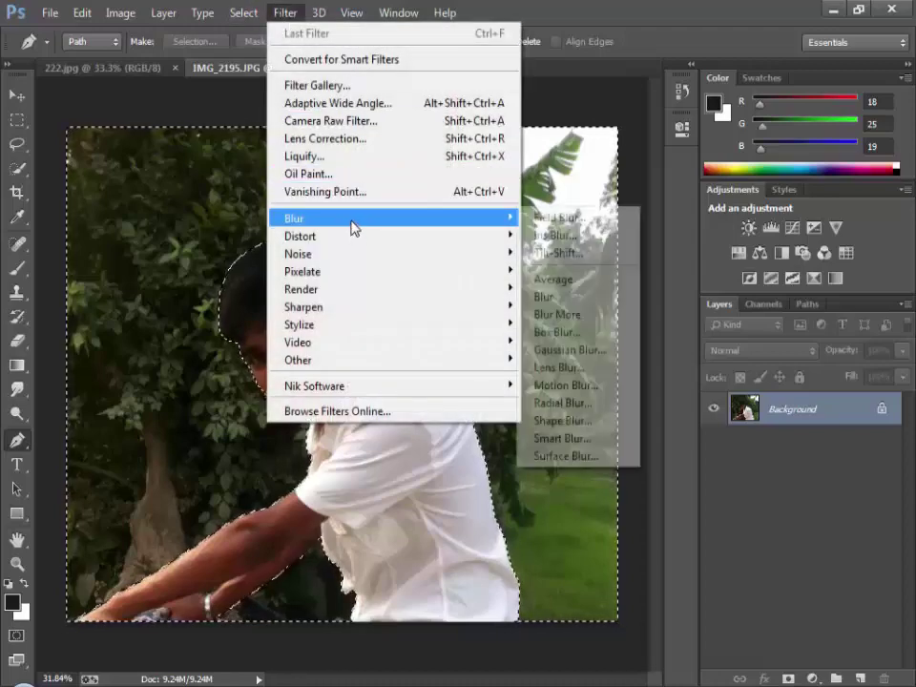
left_click(546, 212)
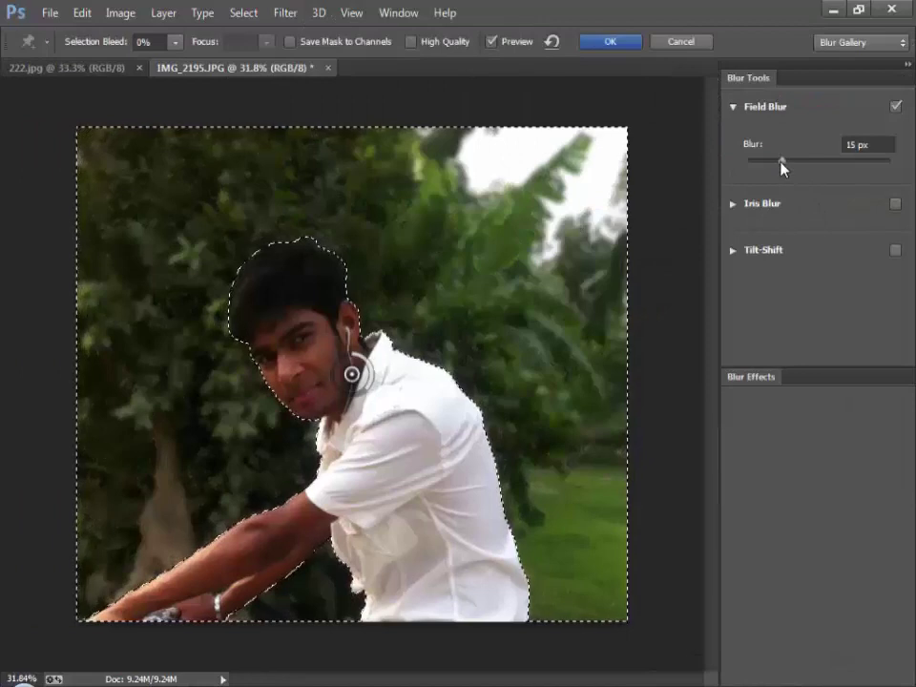
left_click_drag(782, 167, 810, 170)
Set the blur's Light Bokeh to 30% and Bokeh Color to 32%, and apply the blur.
left_click(768, 376)
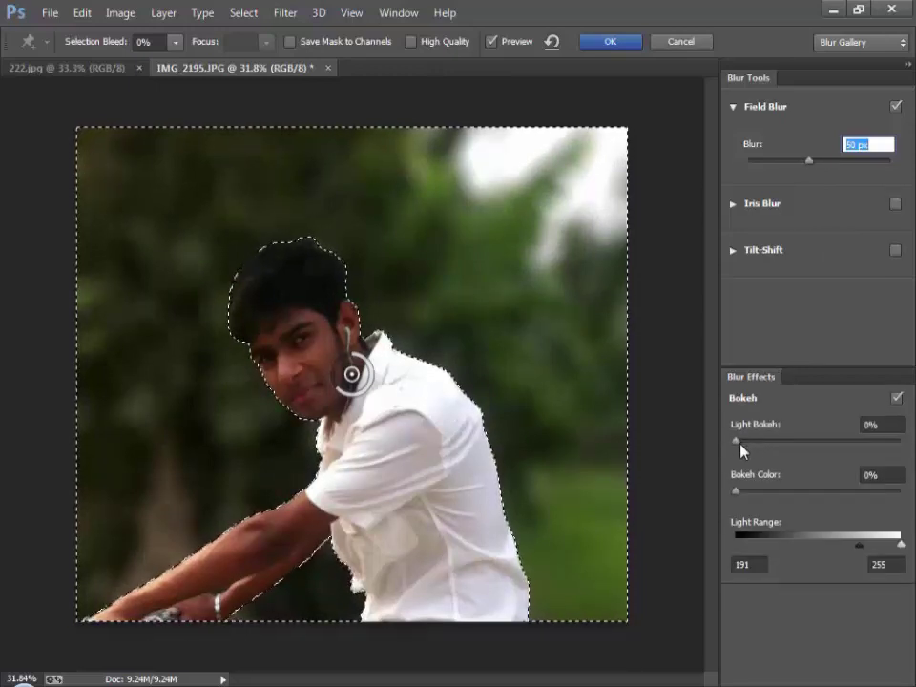
left_click_drag(738, 443, 789, 444)
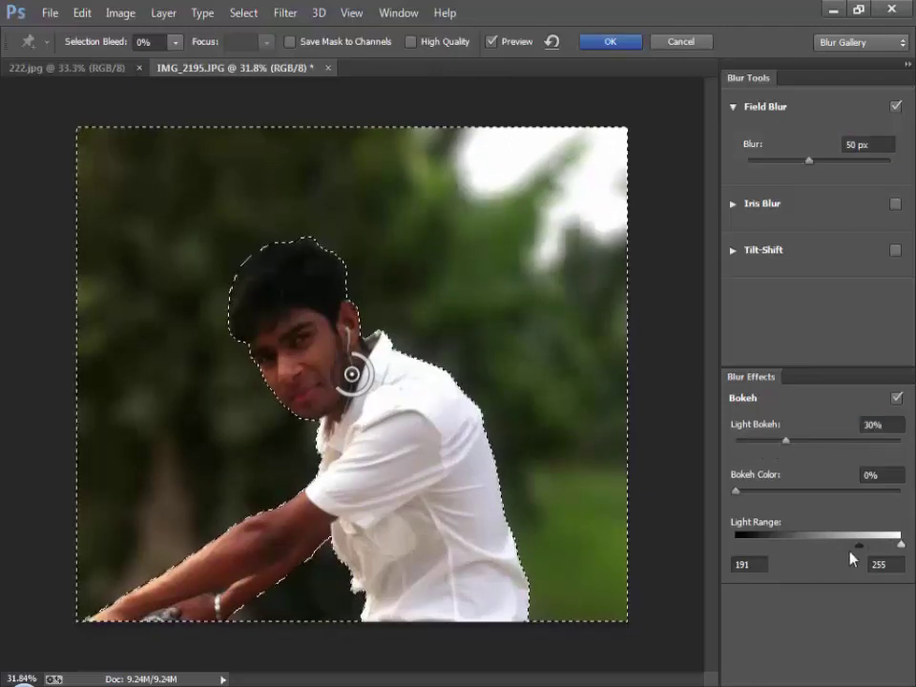
left_click_drag(741, 497, 780, 503)
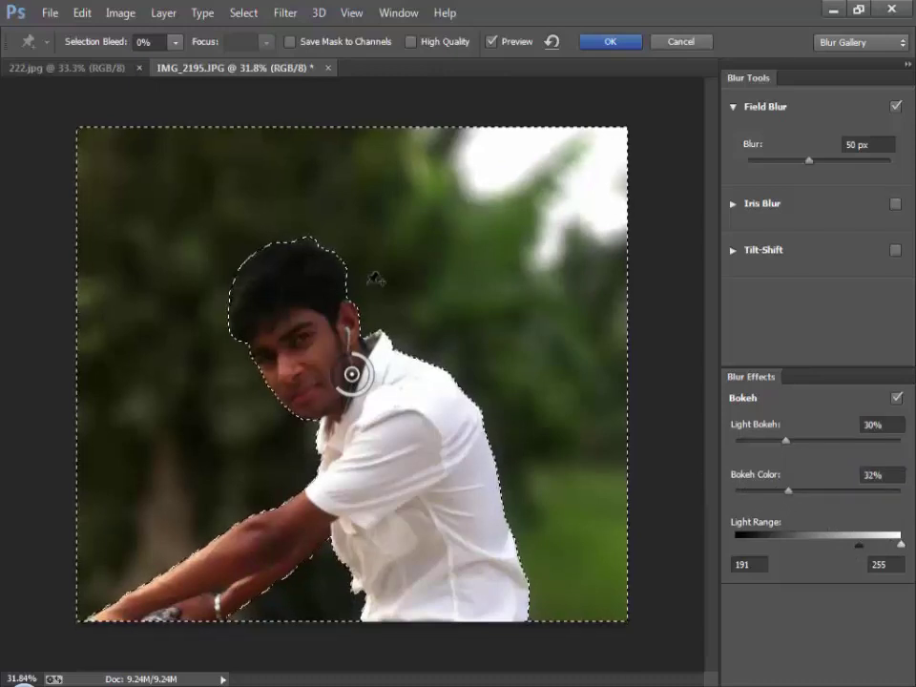
left_click(602, 43)
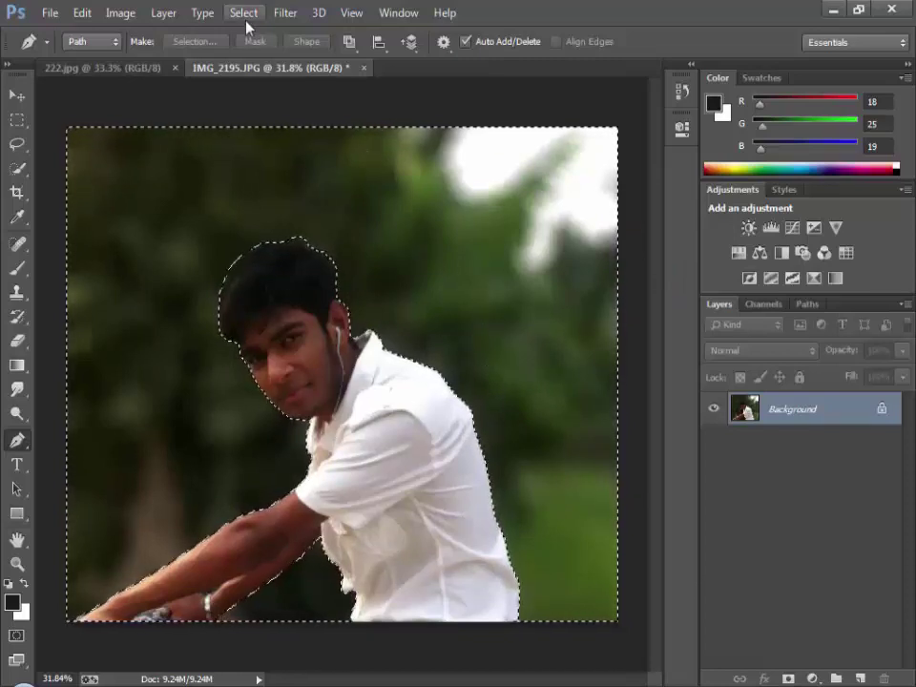
Open the Camera Raw filter for the background and set Temperature +6, Exposure +0.35, Clarity -3, Vibrance +25 and Saturation +8.
left_click(285, 13)
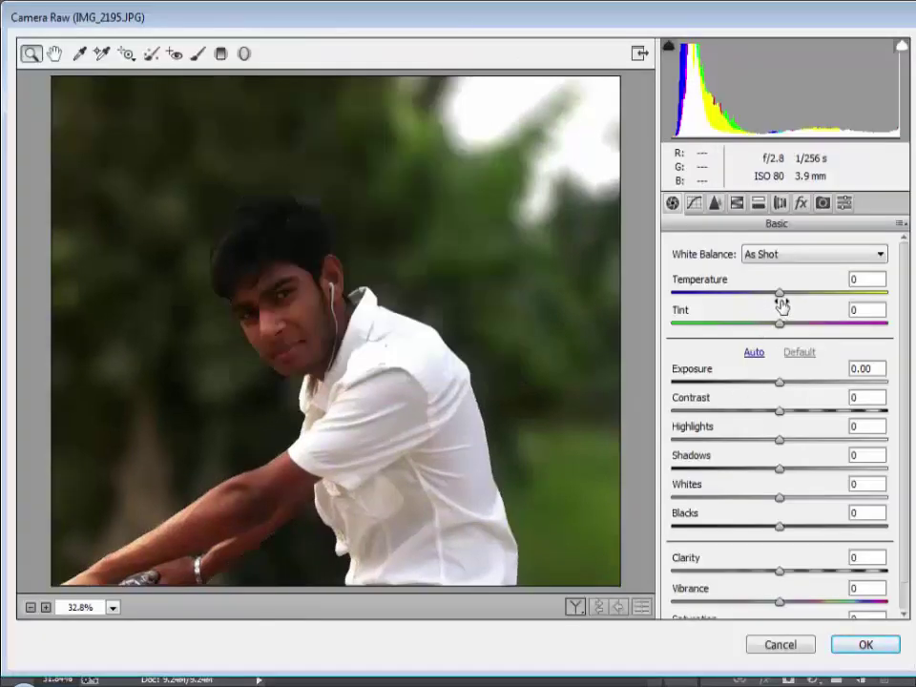
left_click_drag(780, 293, 787, 293)
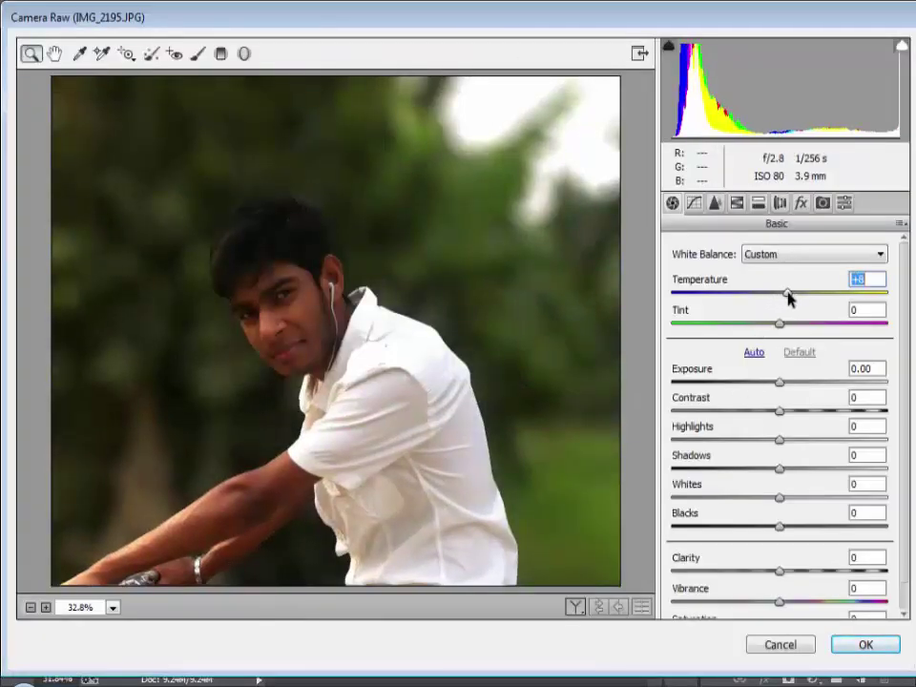
left_click_drag(781, 383, 788, 384)
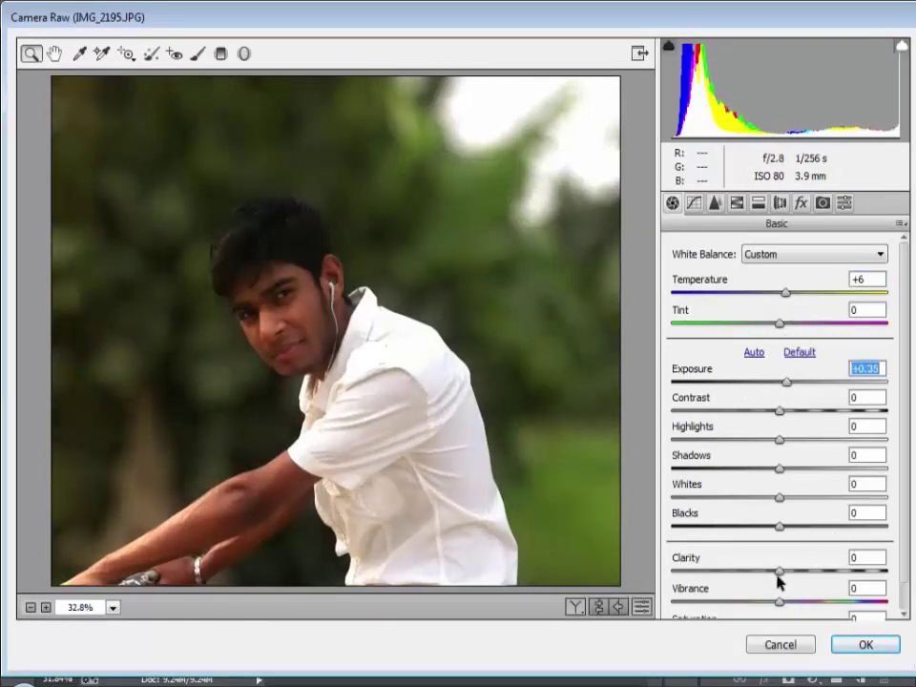
left_click_drag(777, 576, 788, 571)
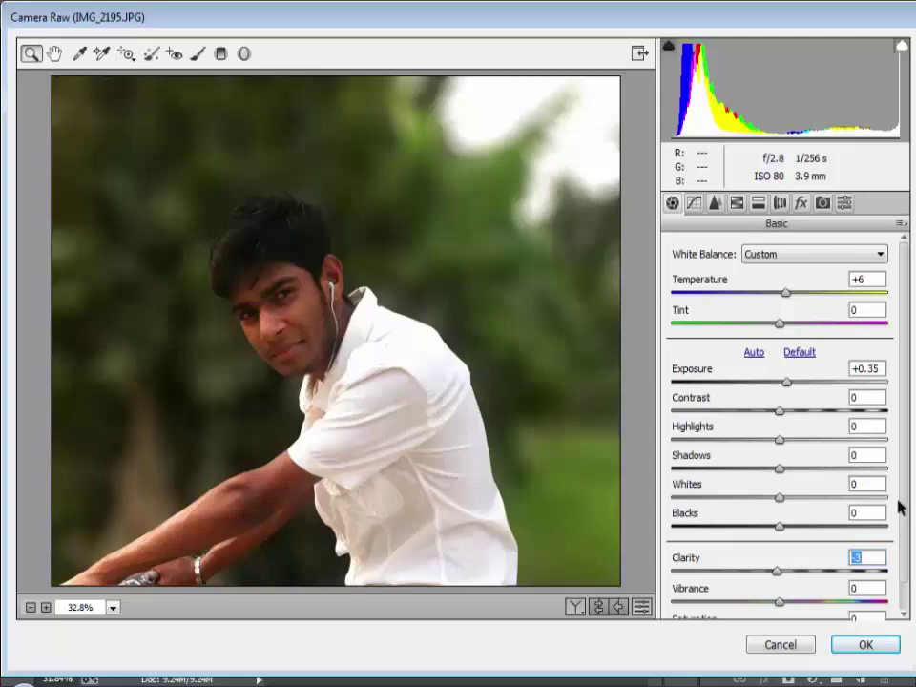
scroll(907, 534, "down", 1)
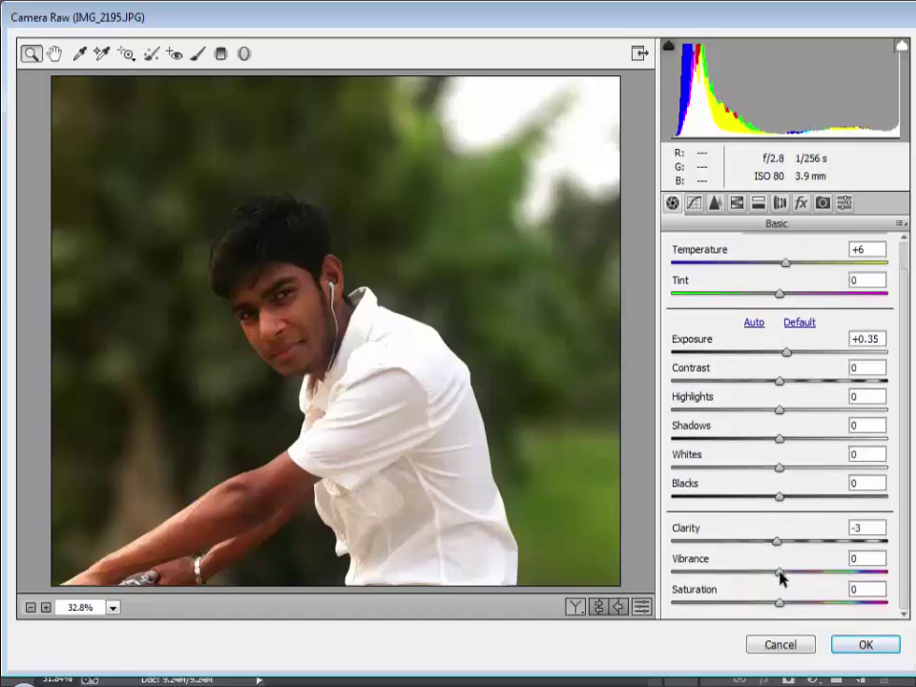
left_click_drag(778, 570, 791, 611)
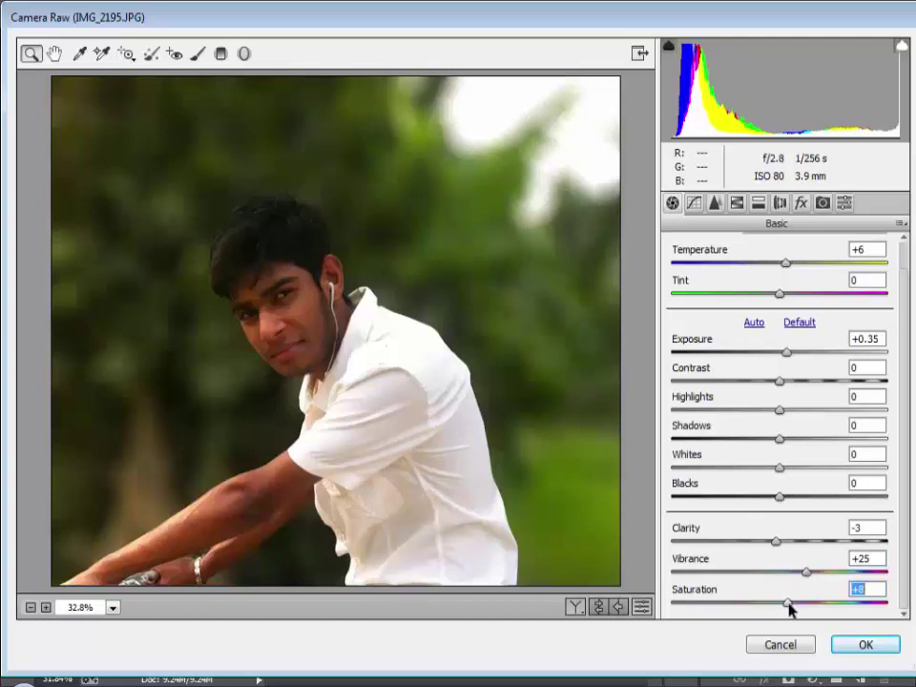
Shift the Greens hue to +19 and apply the Camera Raw adjustments.
left_click(695, 205)
left_click(716, 205)
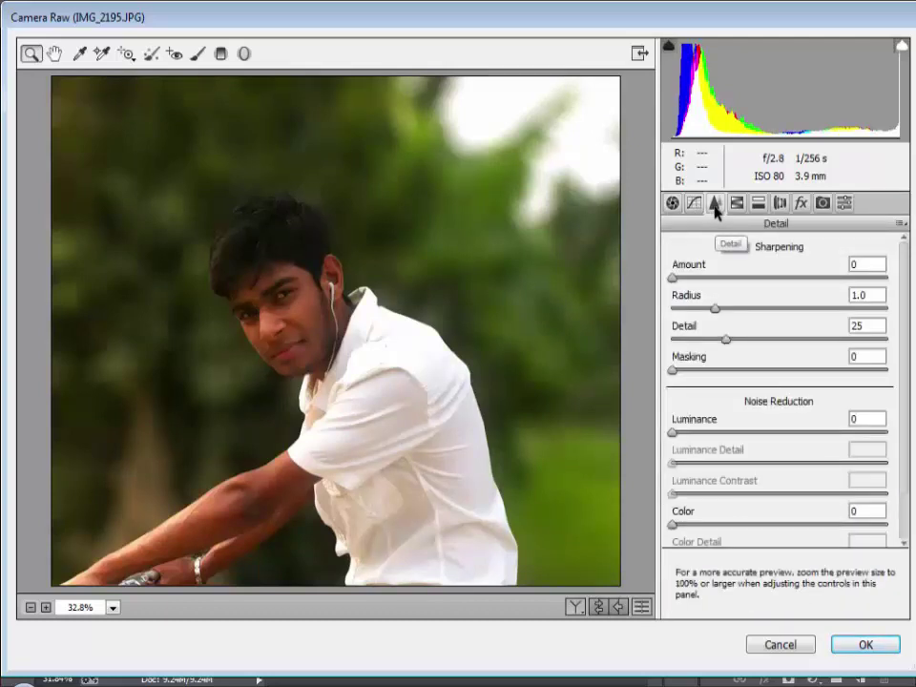
left_click(737, 203)
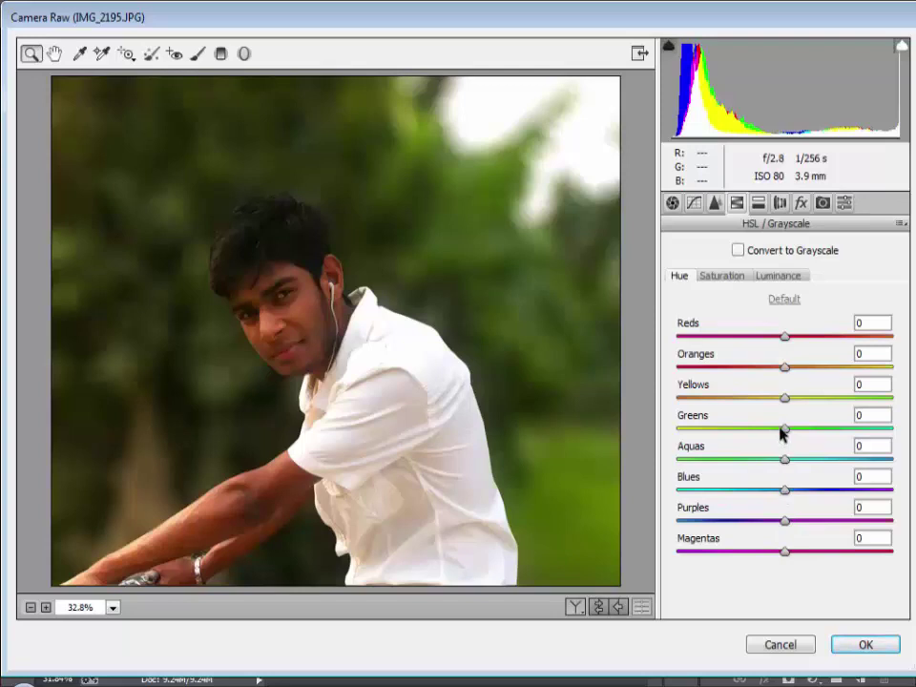
left_click_drag(785, 430, 808, 435)
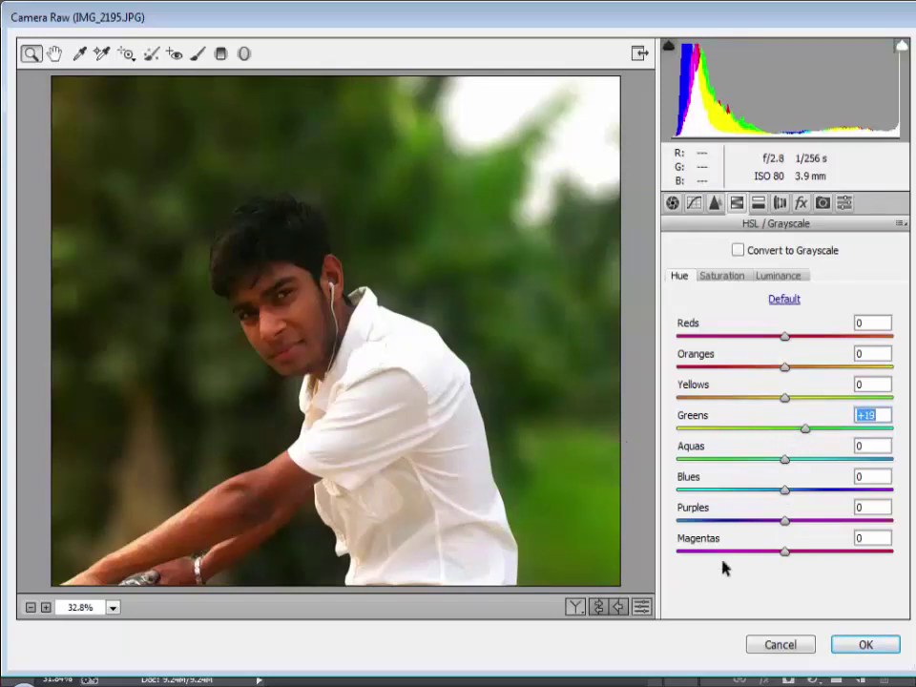
left_click(867, 645)
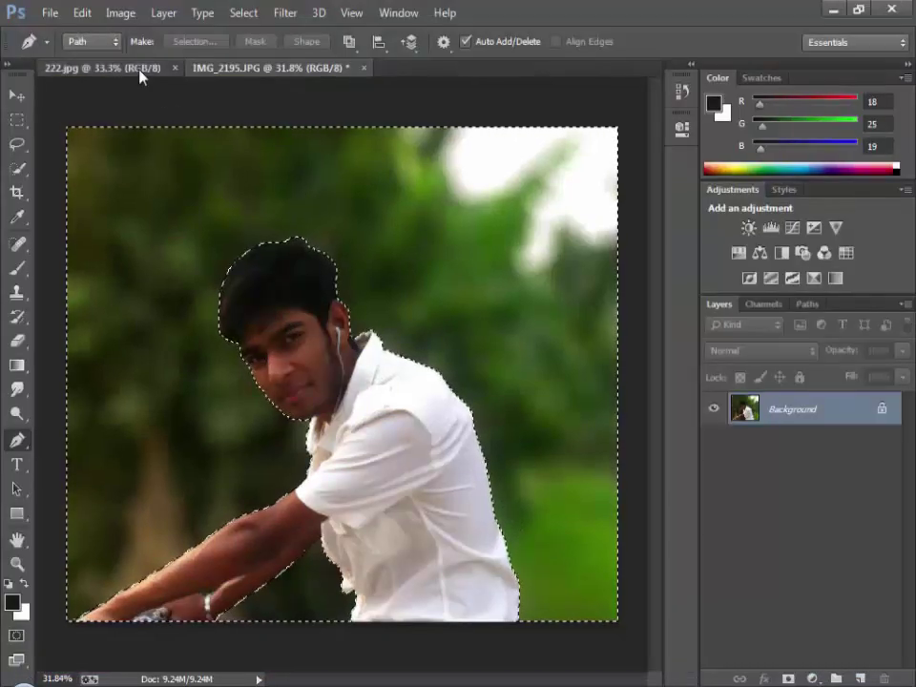
Compare the photo with 222.jpg, return to IMG_2195.JPG and clear the background selection.
left_click(164, 71)
left_click(250, 69)
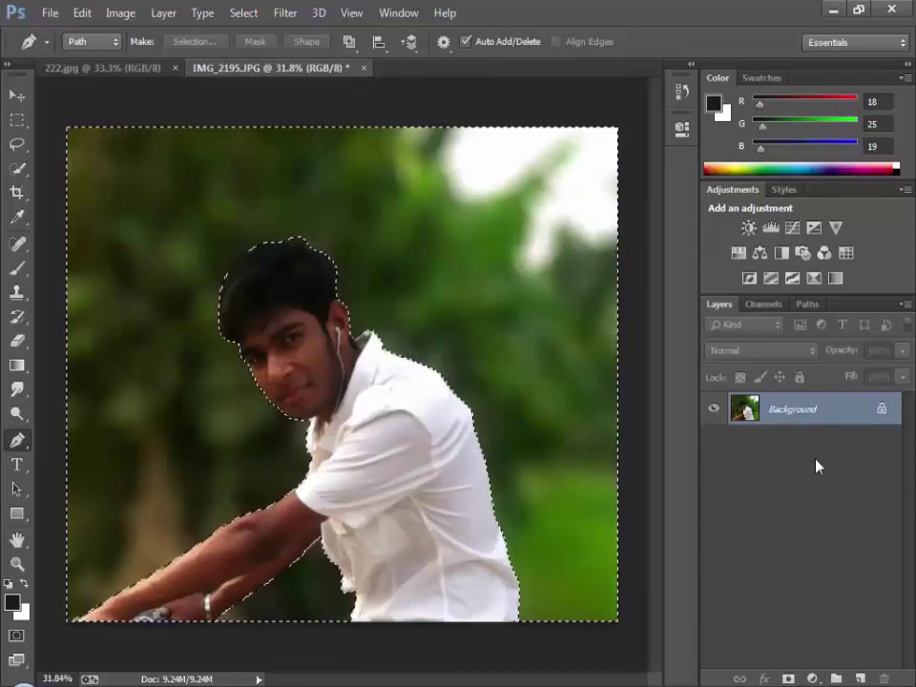
key("ctrl+d")
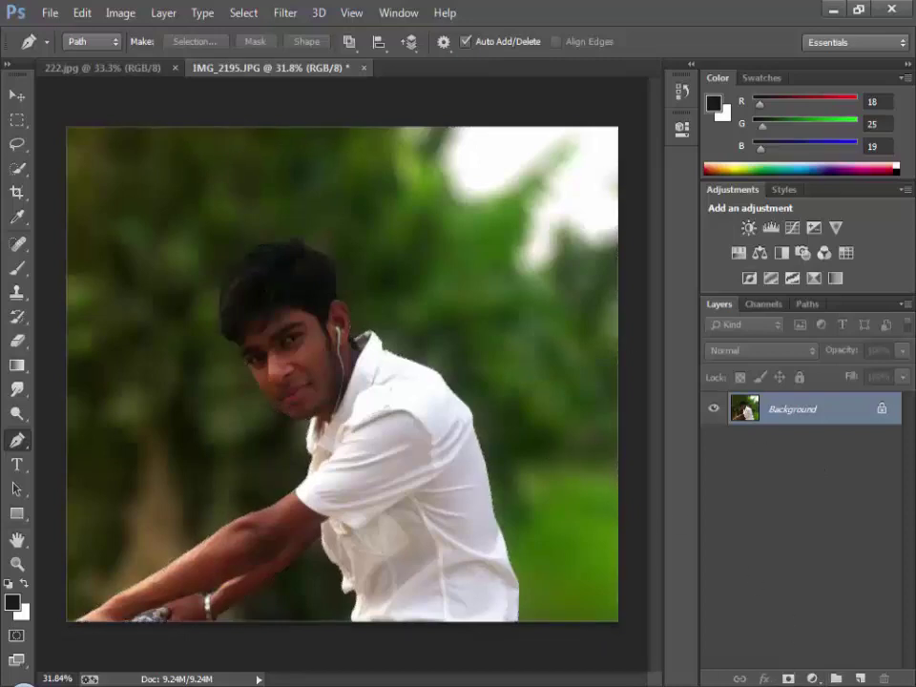
Add a Curves adjustment layer and raise the middle of the RGB curve to brighten the whole photo.
left_click(792, 229)
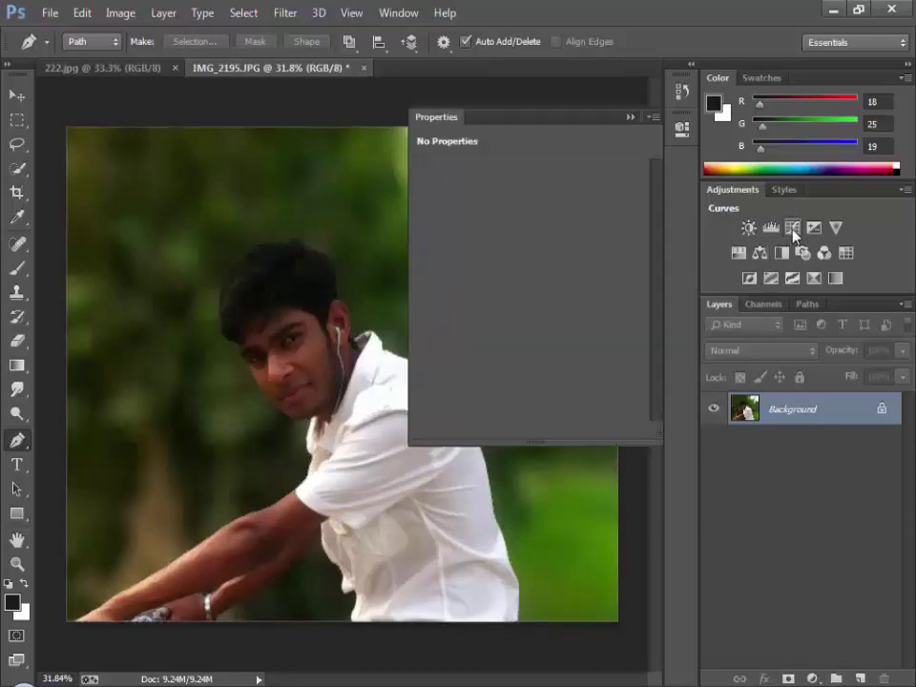
left_click_drag(549, 306, 531, 303)
left_click_drag(563, 124, 746, 350)
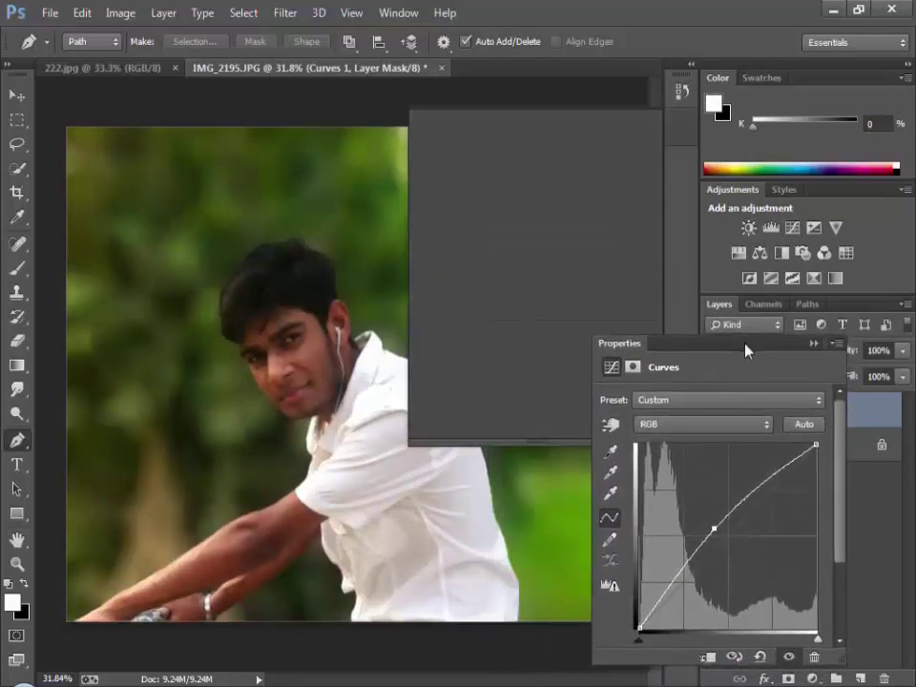
left_click(838, 330)
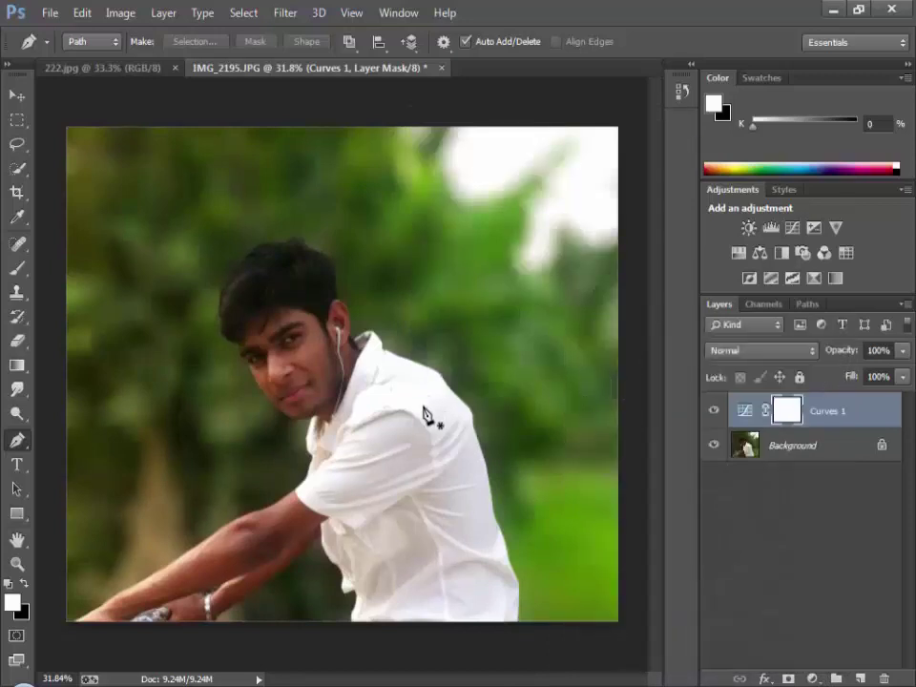
scroll(461, 435, "up", 3)
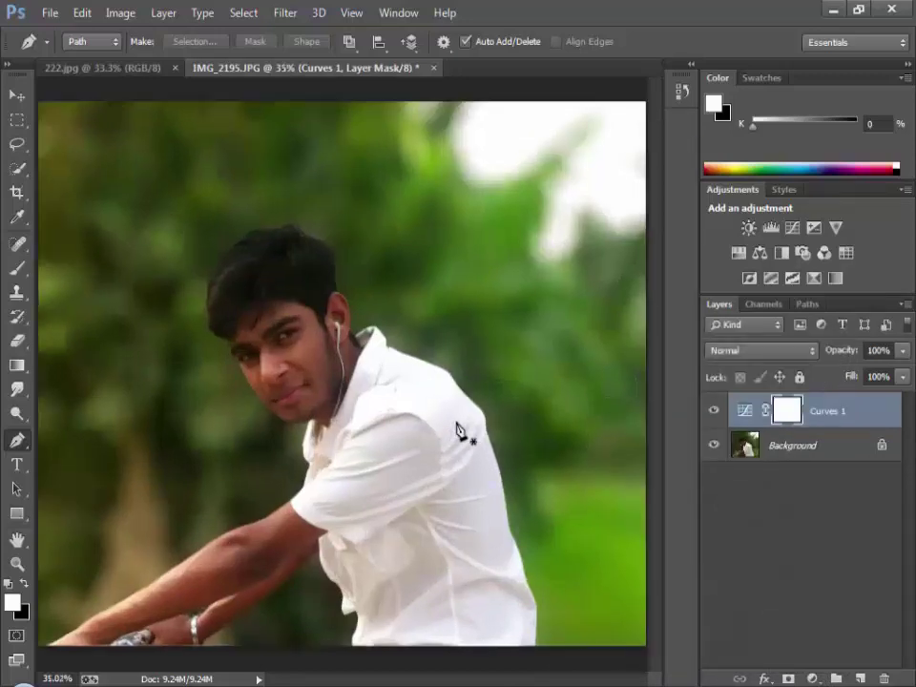
scroll(461, 432, "down", 4)
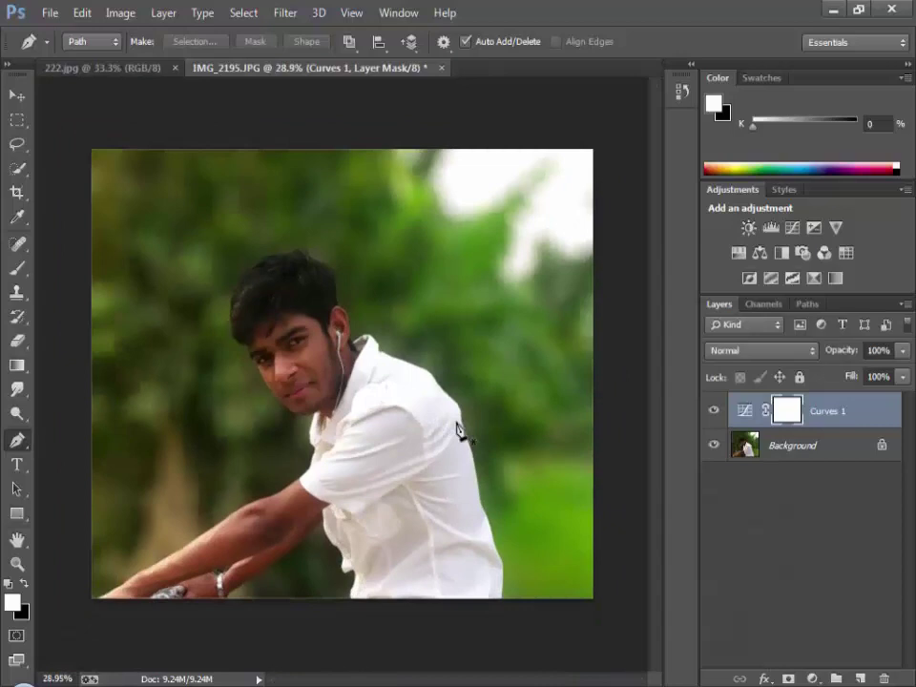
scroll(460, 431, "up", 1)
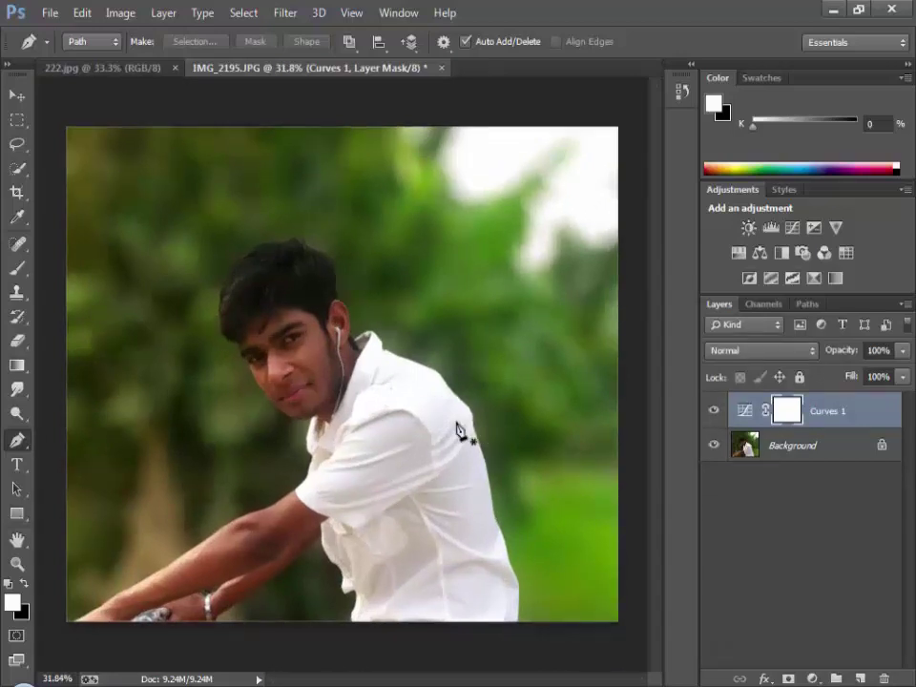